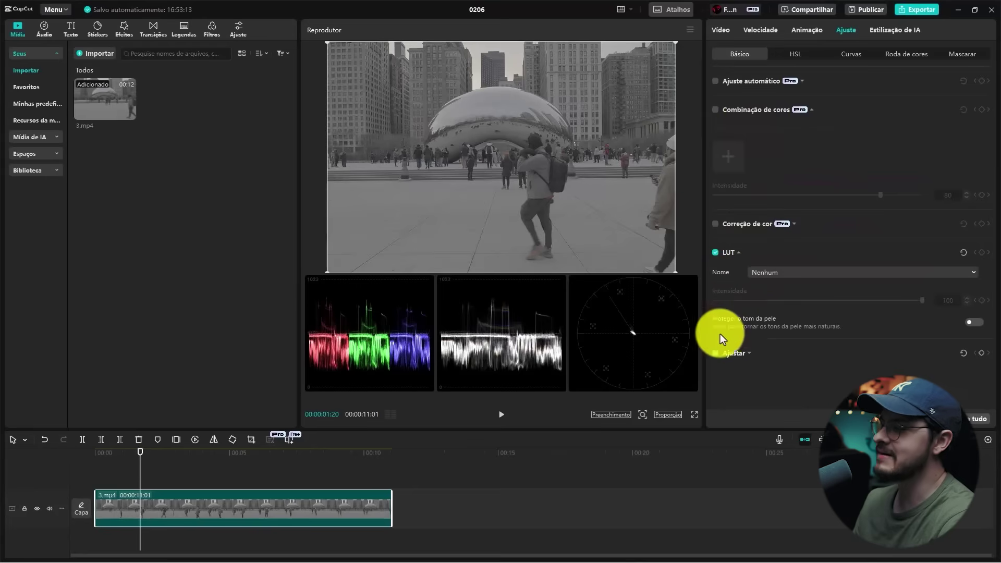
Step: Expand the Ajustar section for the clip and bring its Claridade controls into view
{"action": "left_click", "coordinate": [740, 354]}
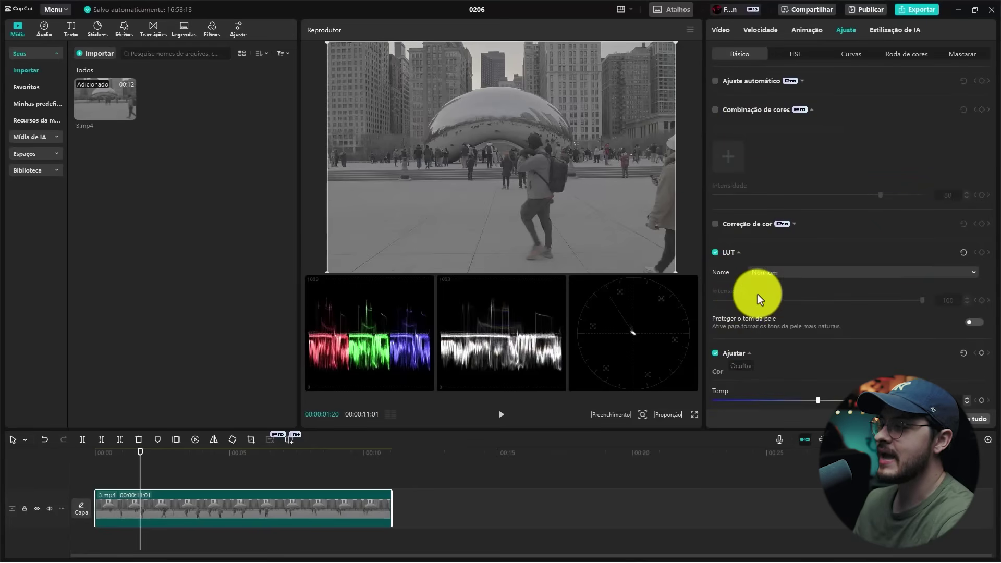
{"action": "scroll", "coordinate": [760, 291], "scroll_direction": "down", "scroll_amount": 6}
{"action": "scroll", "coordinate": [788, 213], "scroll_direction": "up", "scroll_amount": 1}
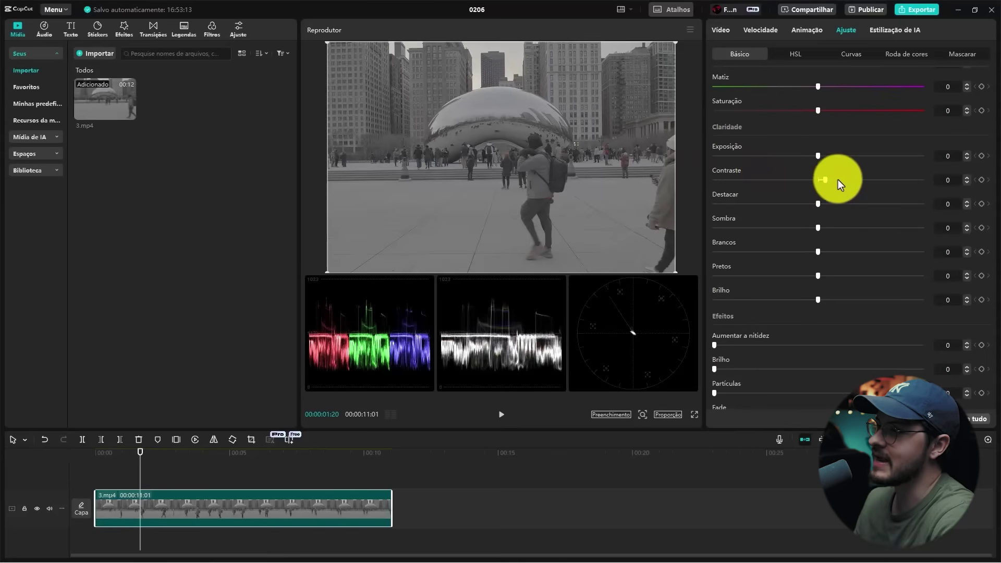
Step: Try raising the clip's Contraste to its maximum and to 50, and return it to 0
{"action": "left_click_drag", "start_coordinate": [838, 179], "coordinate": [948, 182]}
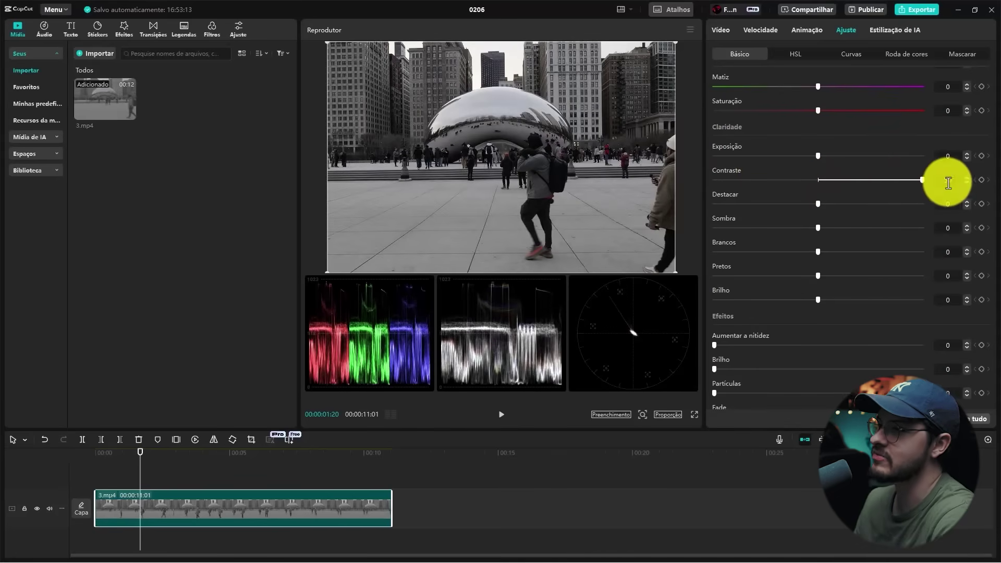
{"action": "mouse_move", "coordinate": [868, 182]}
{"action": "left_mouse_down"}
{"action": "mouse_move", "coordinate": [837, 180]}
{"action": "mouse_move", "coordinate": [955, 183]}
{"action": "mouse_move", "coordinate": [897, 190]}
{"action": "mouse_move", "coordinate": [927, 187]}
{"action": "mouse_move", "coordinate": [874, 177]}
{"action": "mouse_move", "coordinate": [968, 179]}
{"action": "mouse_move", "coordinate": [869, 192]}
{"action": "left_mouse_up"}
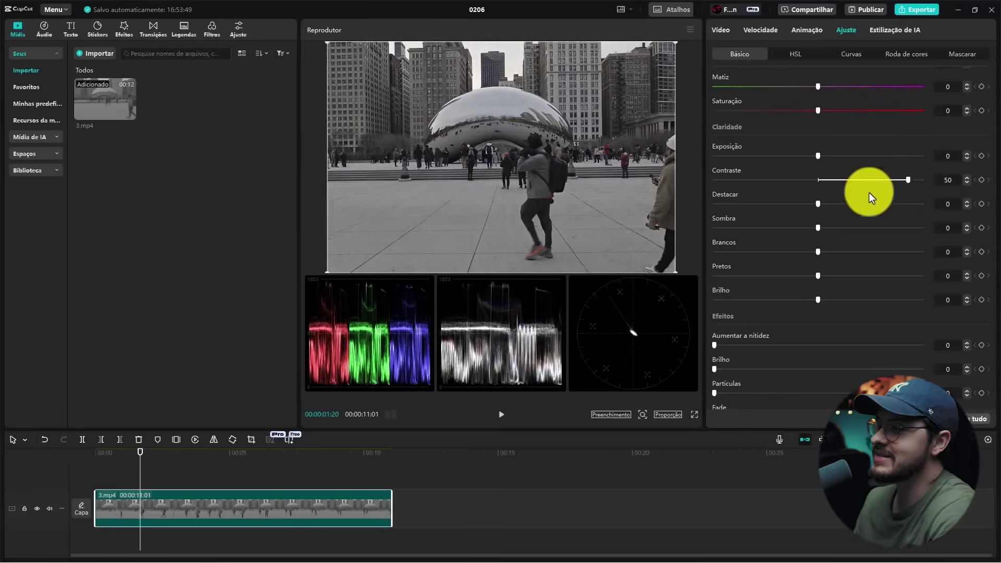
{"action": "left_click_drag", "start_coordinate": [909, 180], "coordinate": [827, 183]}
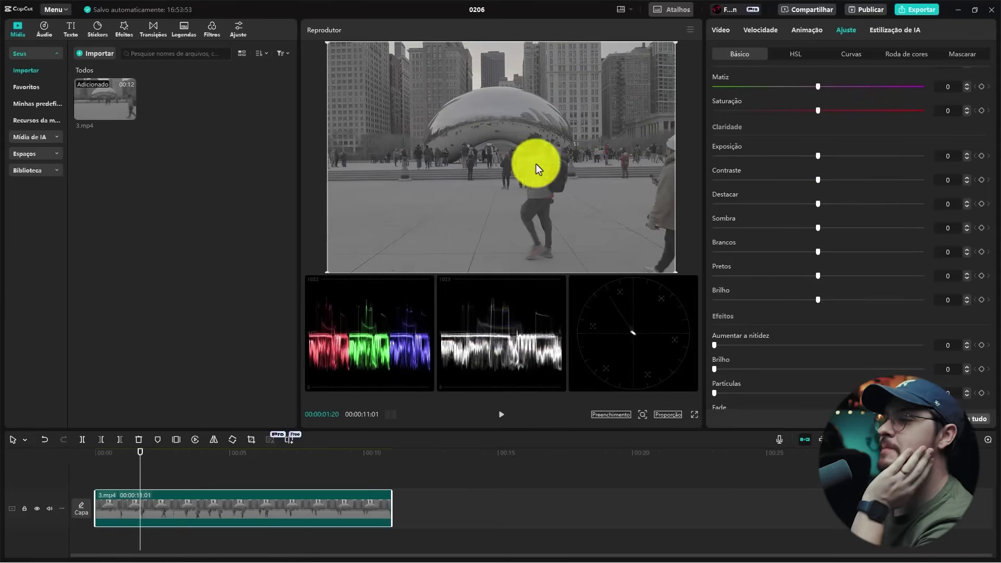
Step: Set the clip's Pretos to -12, Brancos to 15, Sombra to -9 and Destacar to 14
{"action": "left_click_drag", "start_coordinate": [818, 275], "coordinate": [792, 276]}
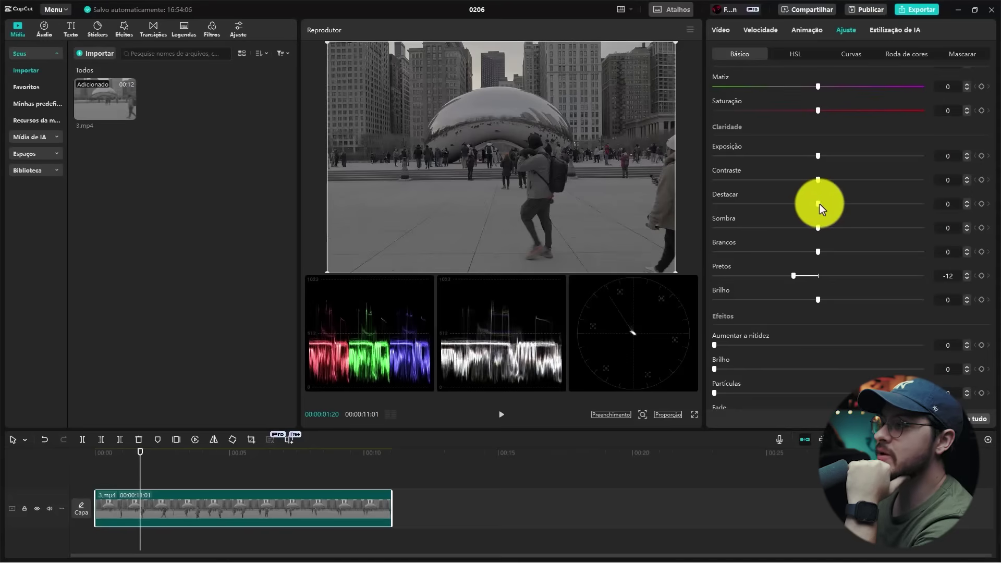
{"action": "left_click_drag", "start_coordinate": [819, 252], "coordinate": [850, 244]}
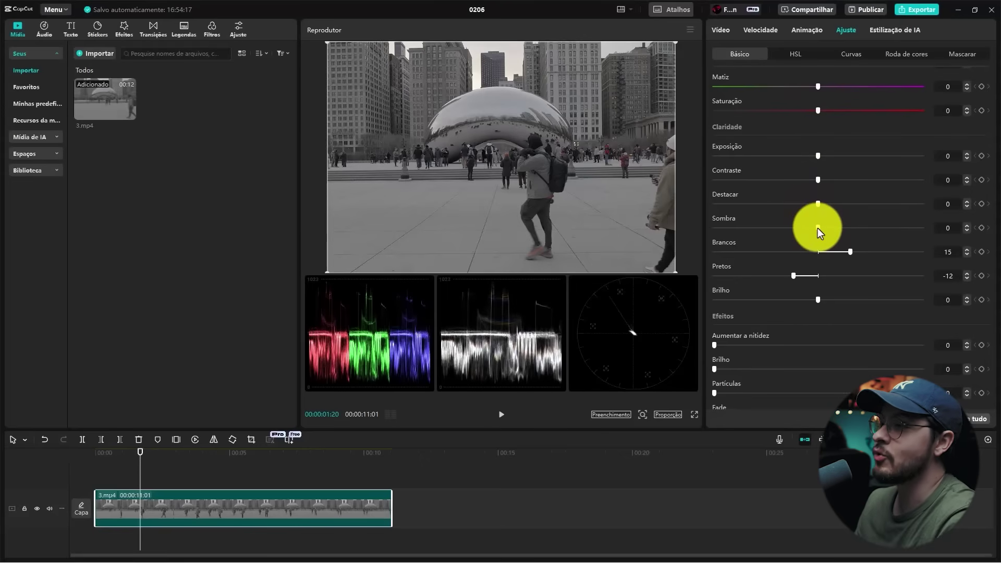
{"action": "mouse_move", "coordinate": [812, 224]}
{"action": "left_mouse_down"}
{"action": "mouse_move", "coordinate": [784, 221]}
{"action": "mouse_move", "coordinate": [797, 220]}
{"action": "left_mouse_up"}
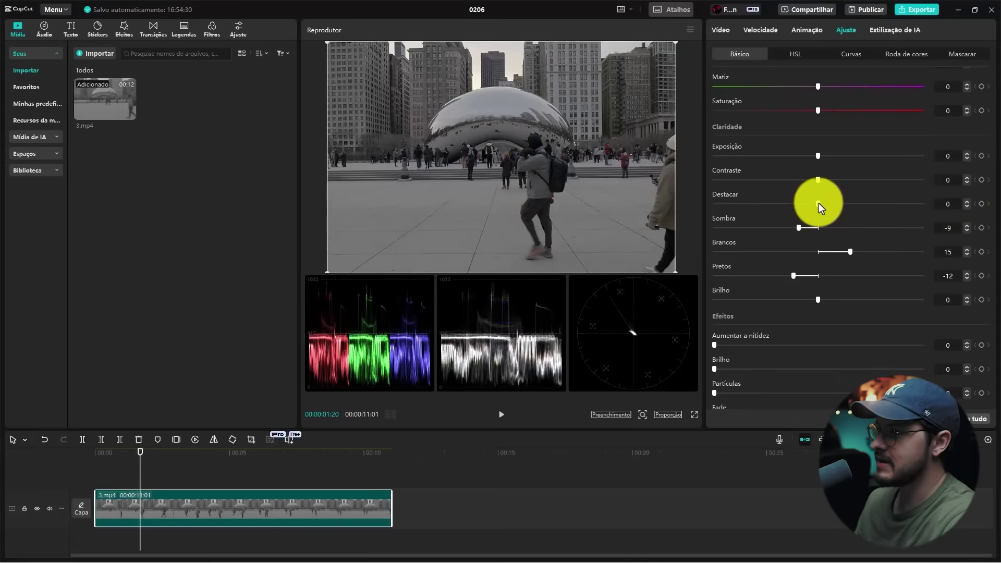
{"action": "mouse_move", "coordinate": [823, 204]}
{"action": "left_mouse_down"}
{"action": "mouse_move", "coordinate": [881, 205]}
{"action": "mouse_move", "coordinate": [820, 208]}
{"action": "mouse_move", "coordinate": [865, 209]}
{"action": "mouse_move", "coordinate": [829, 209]}
{"action": "left_mouse_up"}
{"action": "scroll", "coordinate": [814, 206], "scroll_direction": "down", "scroll_amount": 2}
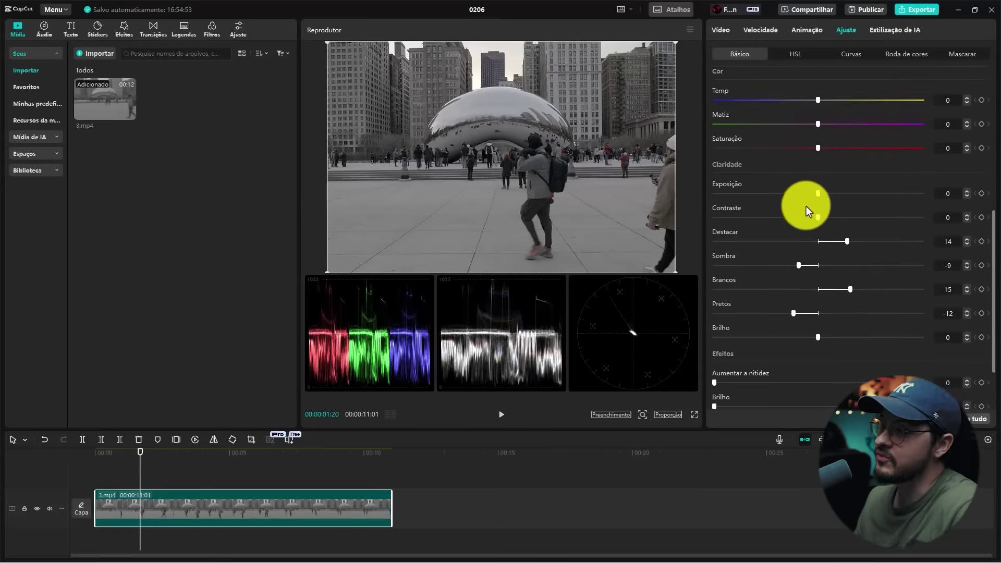
Step: Switch off the clip's Ajustar corrections and show its colour curves
{"action": "scroll", "coordinate": [783, 226], "scroll_direction": "up", "scroll_amount": 10}
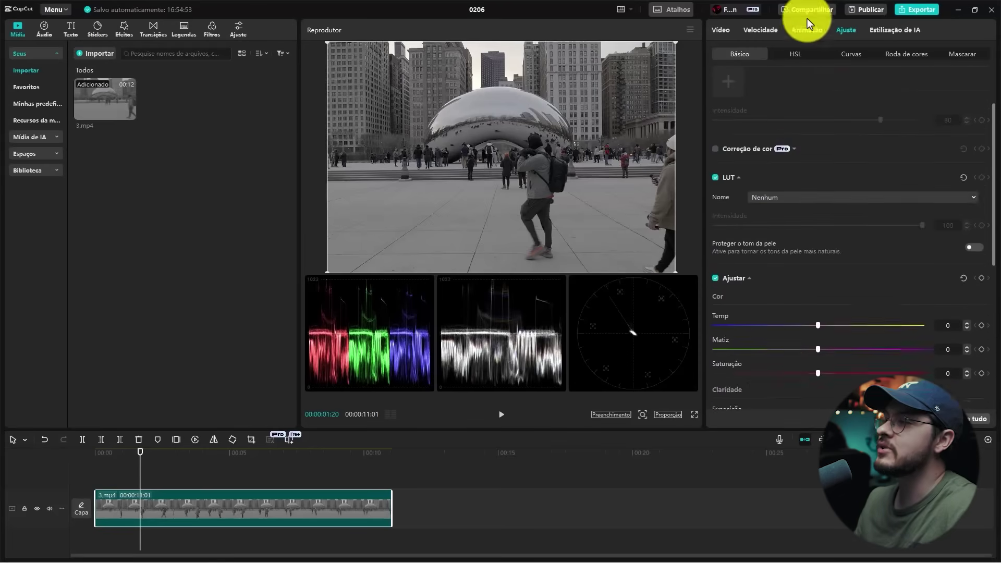
{"action": "left_click", "coordinate": [845, 54]}
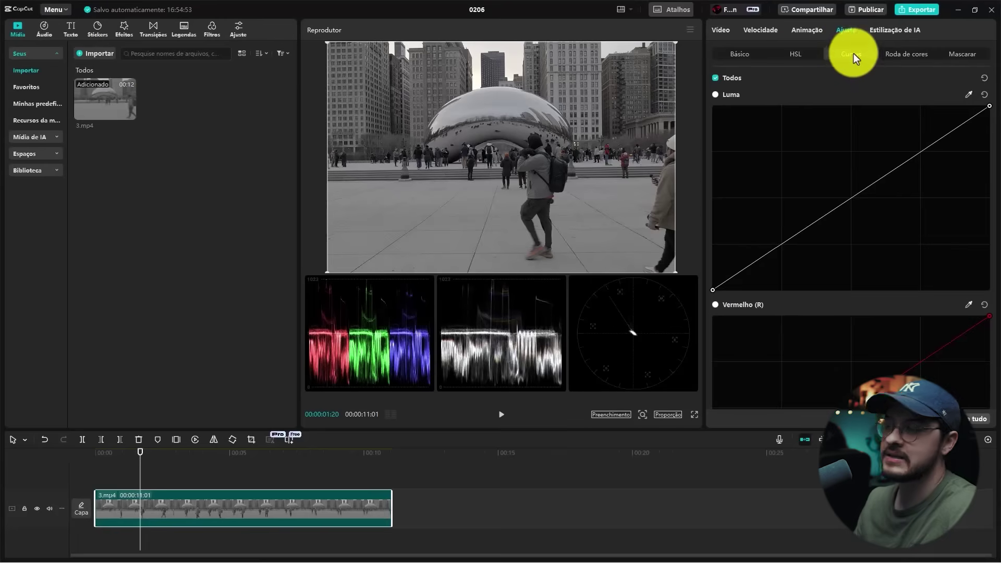
{"action": "left_click", "coordinate": [730, 53]}
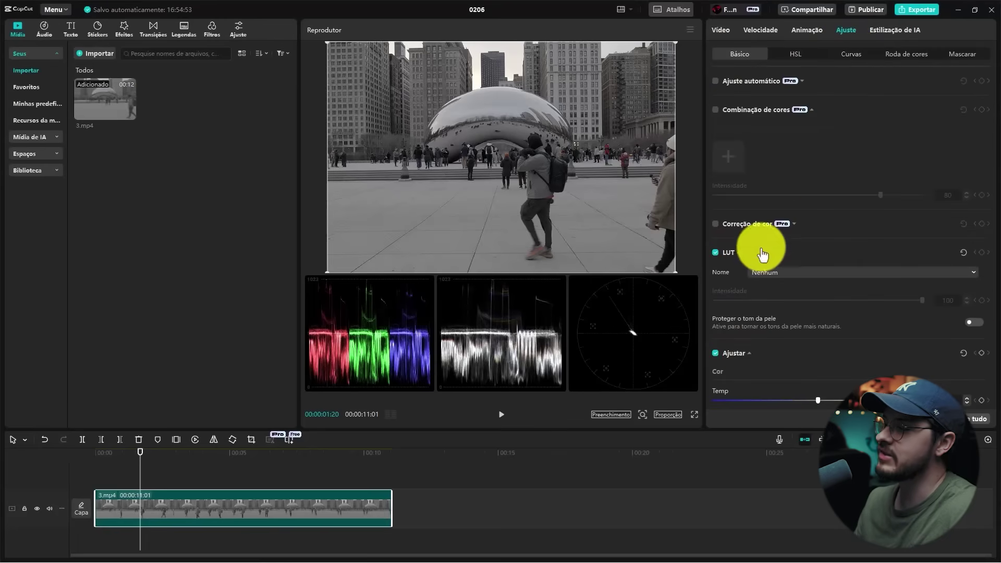
{"action": "left_click", "coordinate": [715, 352]}
{"action": "left_click", "coordinate": [853, 55]}
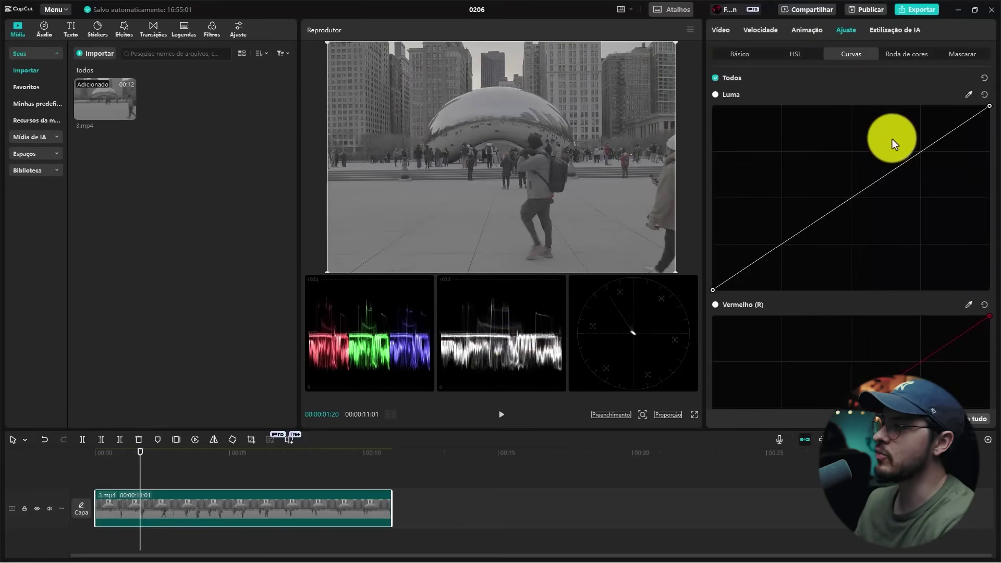
Step: Shape the Luma curve into an S by raising a point in the highlights and lowering one in the shadows
{"action": "key", "text": "ctrl+z"}
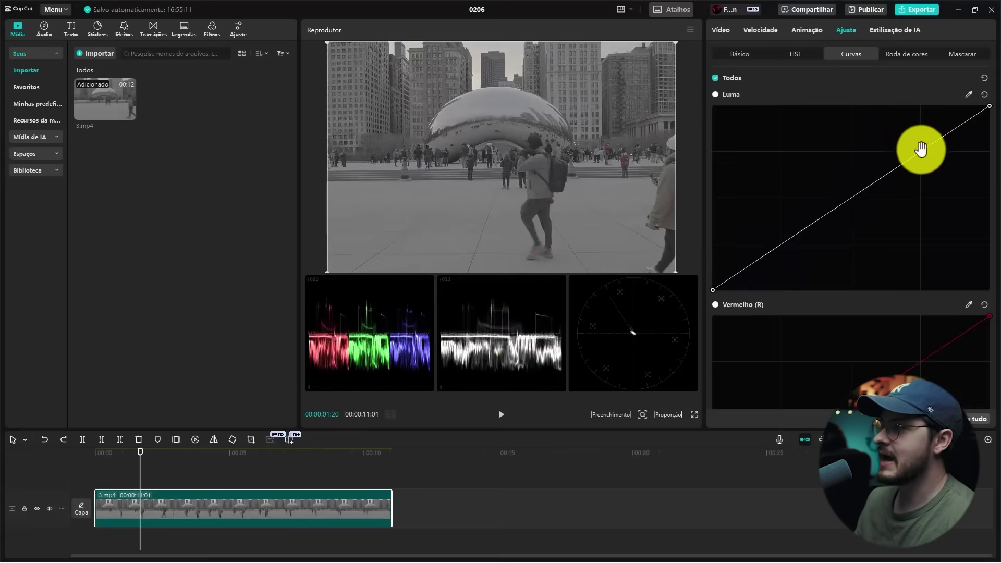
{"action": "mouse_move", "coordinate": [924, 151]}
{"action": "left_mouse_down"}
{"action": "mouse_move", "coordinate": [910, 139]}
{"action": "mouse_move", "coordinate": [919, 137]}
{"action": "left_mouse_up"}
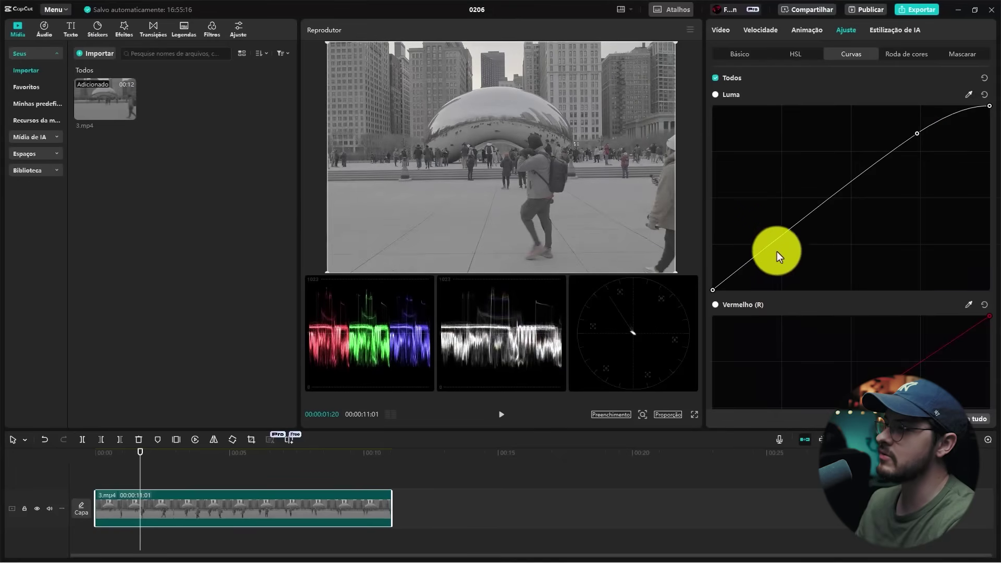
{"action": "left_click_drag", "start_coordinate": [778, 241], "coordinate": [806, 257]}
{"action": "left_click_drag", "start_coordinate": [917, 134], "coordinate": [906, 133]}
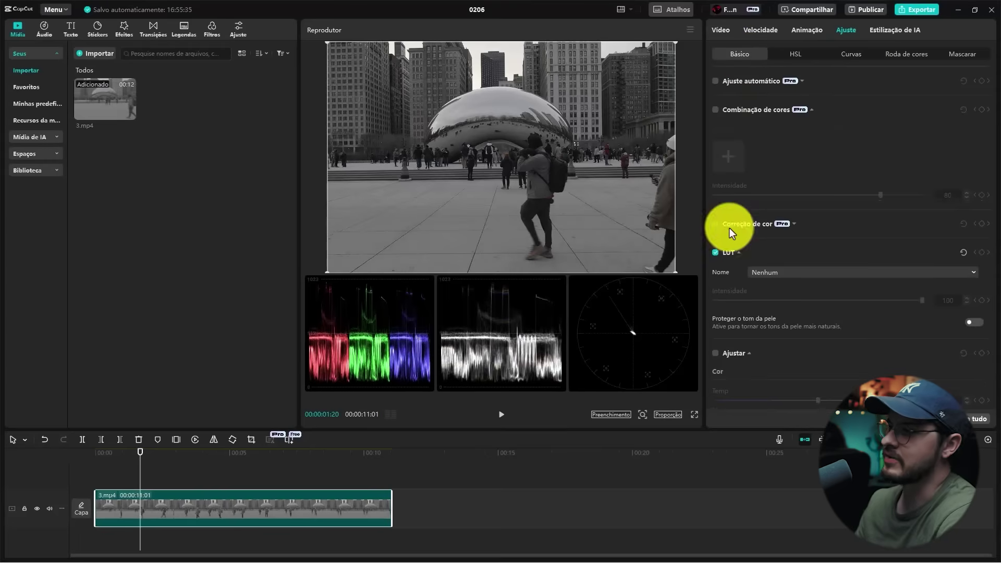
Step: Reset the clip's Luma curve to a straight line
{"action": "scroll", "coordinate": [736, 245], "scroll_direction": "down", "scroll_amount": 10}
{"action": "left_click", "coordinate": [870, 53]}
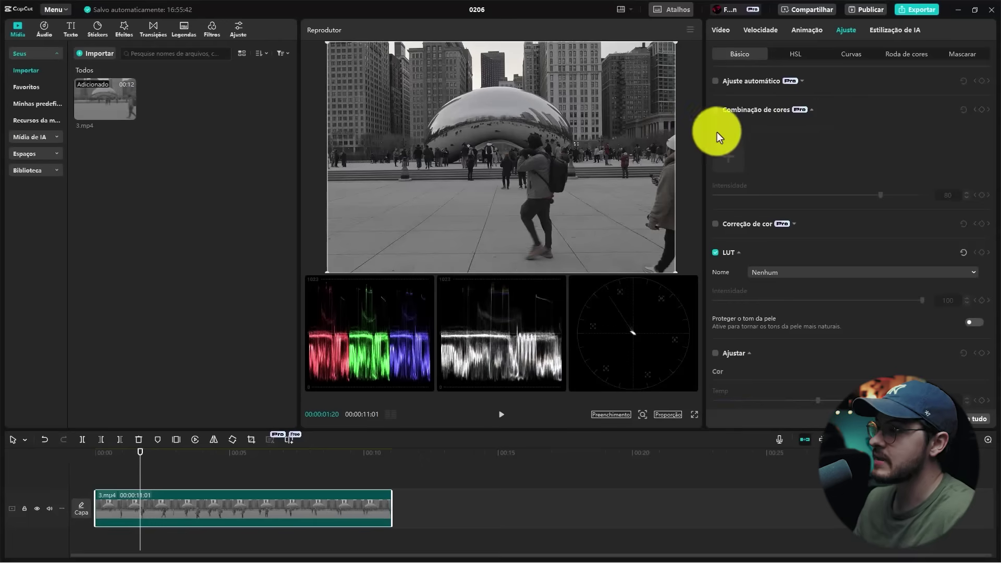
{"action": "left_click", "coordinate": [855, 53]}
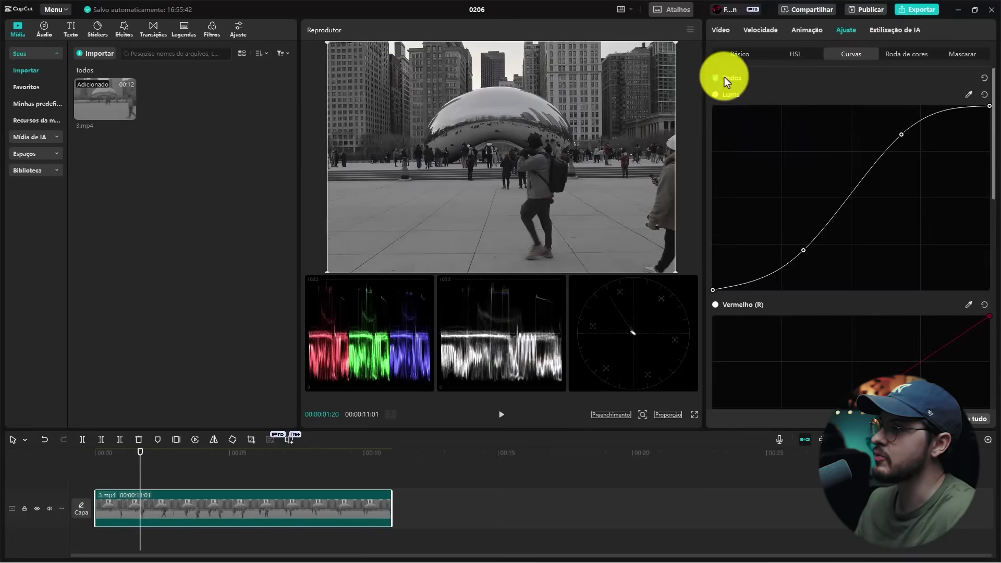
{"action": "left_click", "coordinate": [982, 95]}
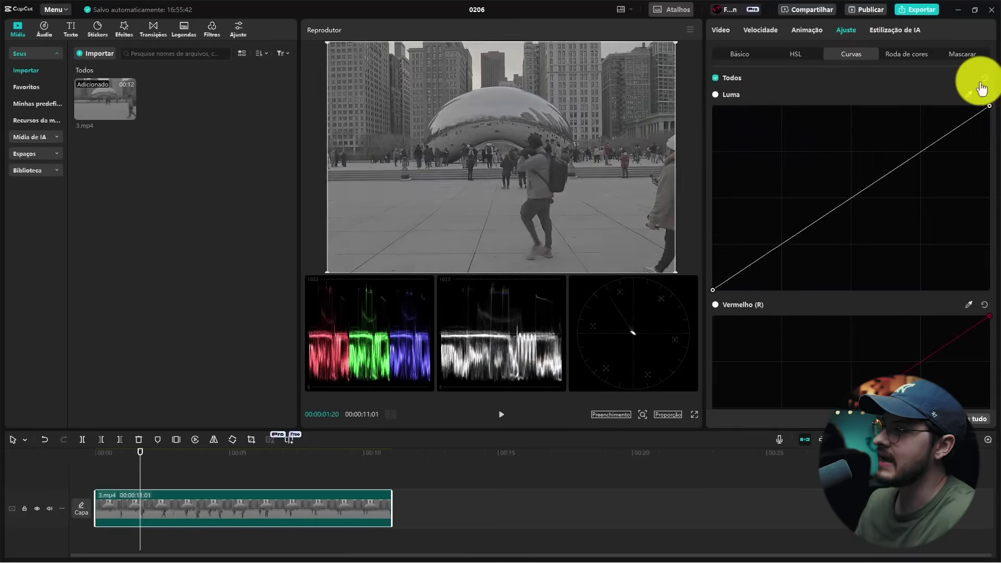
Step: Switch the clip's basic Ajustar corrections back on and show the Claridade values
{"action": "left_click", "coordinate": [740, 54]}
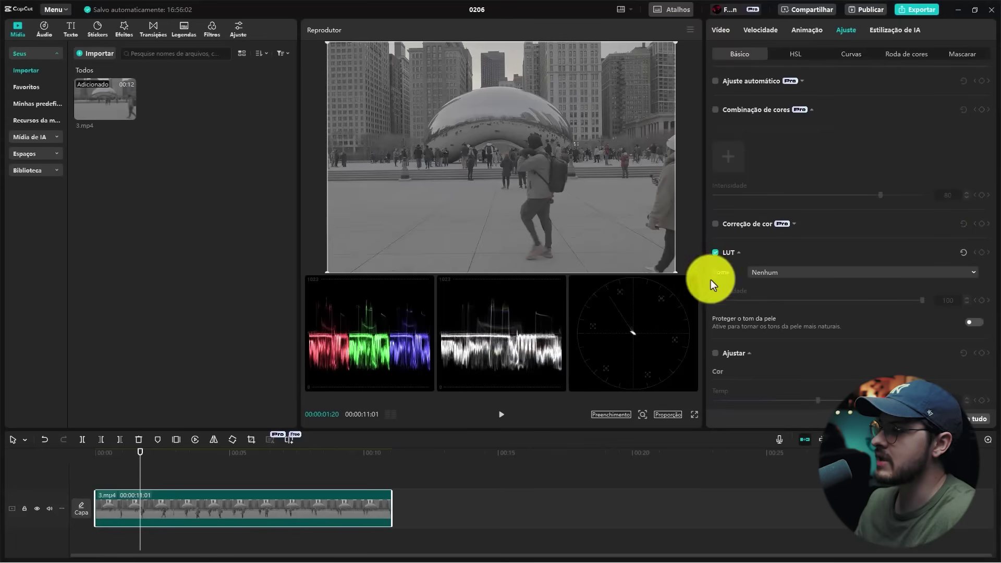
{"action": "left_click", "coordinate": [716, 353]}
{"action": "scroll", "coordinate": [822, 104], "scroll_direction": "down", "scroll_amount": 5}
{"action": "scroll", "coordinate": [821, 152], "scroll_direction": "up", "scroll_amount": 1}
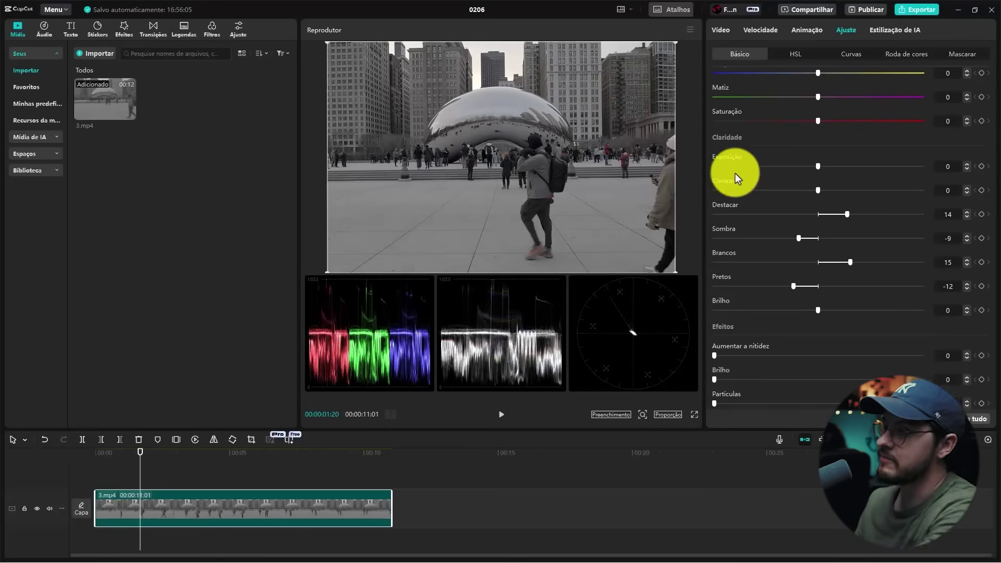
Step: Set the clip's sharpening effect, Aumentar a nitidez, to 9
{"action": "scroll", "coordinate": [736, 209], "scroll_direction": "up", "scroll_amount": 3}
{"action": "scroll", "coordinate": [741, 201], "scroll_direction": "up", "scroll_amount": 3}
{"action": "left_click", "coordinate": [846, 55]}
{"action": "left_click", "coordinate": [747, 57]}
{"action": "scroll", "coordinate": [822, 125], "scroll_direction": "down", "scroll_amount": 10}
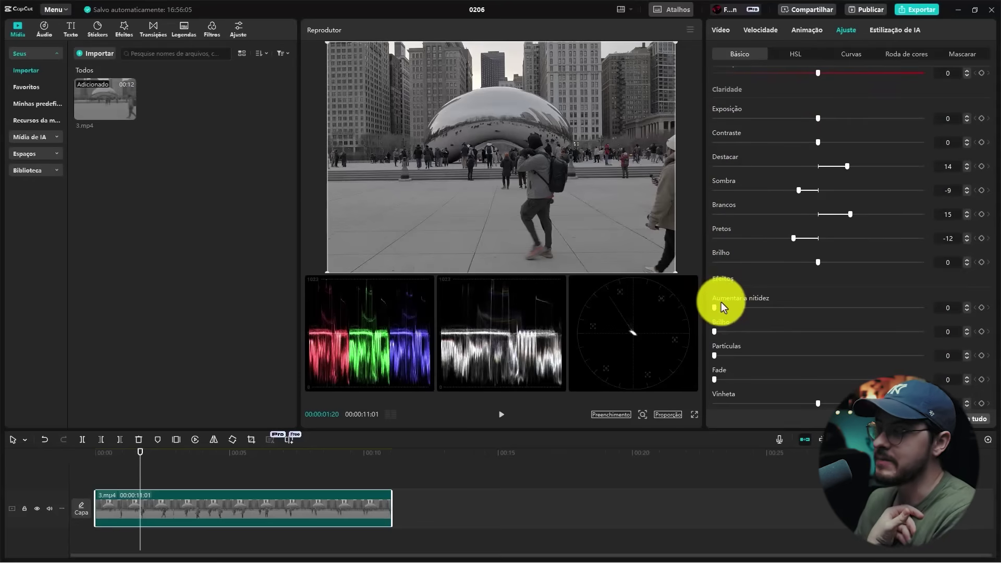
{"action": "left_click_drag", "start_coordinate": [730, 312], "coordinate": [728, 311]}
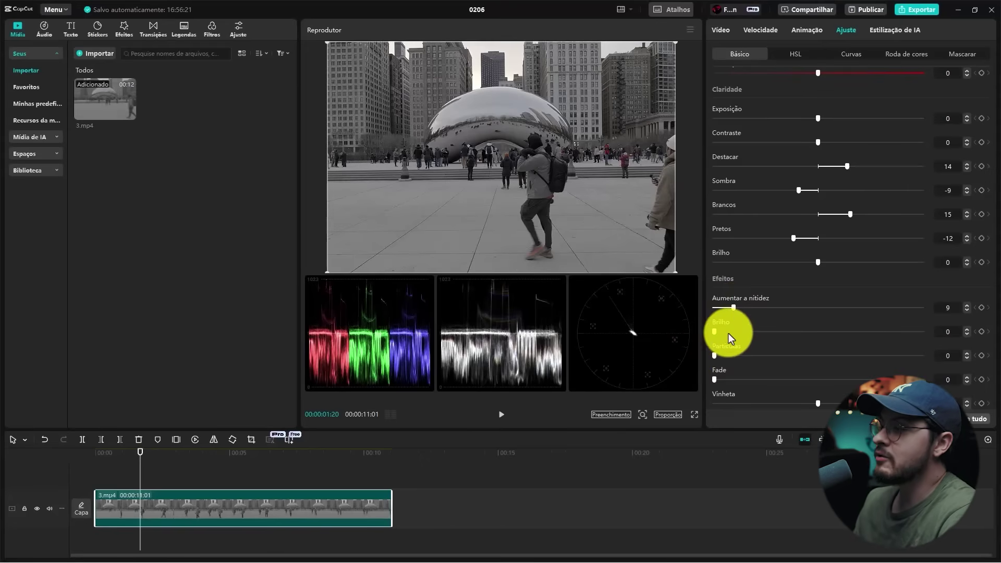
Step: Enlarge the preview around the people and set the Brilho value under Efeitos to 23
{"action": "mouse_move", "coordinate": [714, 331]}
{"action": "left_mouse_down"}
{"action": "mouse_move", "coordinate": [793, 336]}
{"action": "mouse_move", "coordinate": [693, 337]}
{"action": "mouse_move", "coordinate": [787, 340]}
{"action": "mouse_move", "coordinate": [702, 345]}
{"action": "mouse_move", "coordinate": [762, 355]}
{"action": "mouse_move", "coordinate": [711, 357]}
{"action": "mouse_move", "coordinate": [788, 340]}
{"action": "mouse_move", "coordinate": [707, 339]}
{"action": "left_mouse_up"}
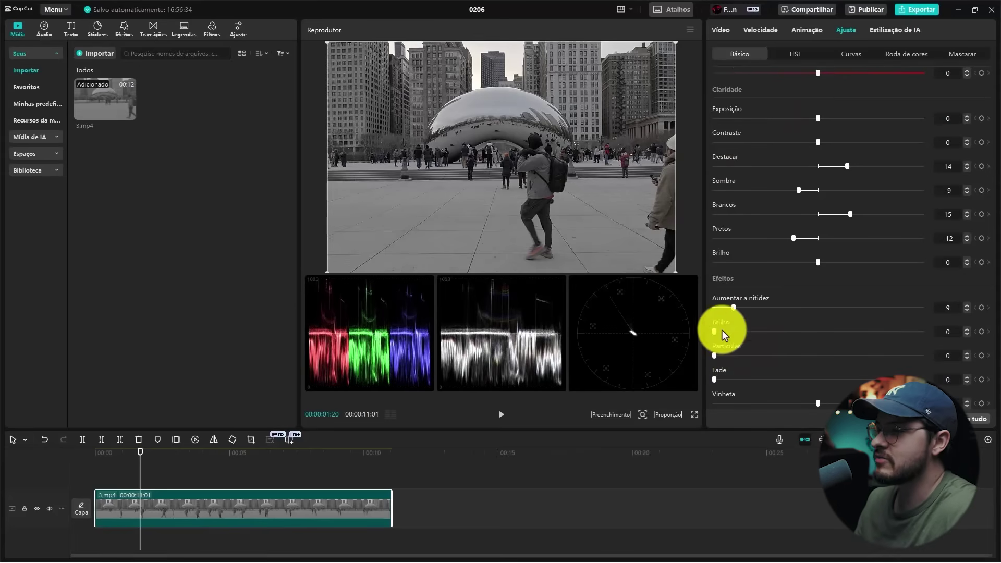
{"action": "mouse_move", "coordinate": [642, 414]}
{"action": "left_click_drag", "start_coordinate": [618, 432], "coordinate": [664, 432]}
{"action": "left_click_drag", "start_coordinate": [714, 332], "coordinate": [754, 340]}
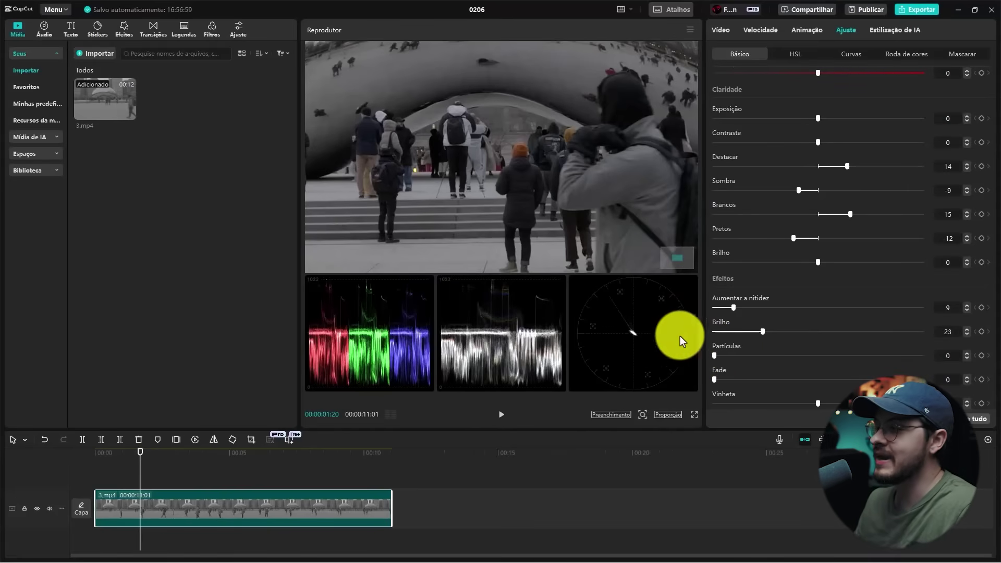
Step: Try Partículas at 33, play the clip to judge the grain, and return Partículas to 0
{"action": "left_click_drag", "start_coordinate": [723, 354], "coordinate": [784, 355]}
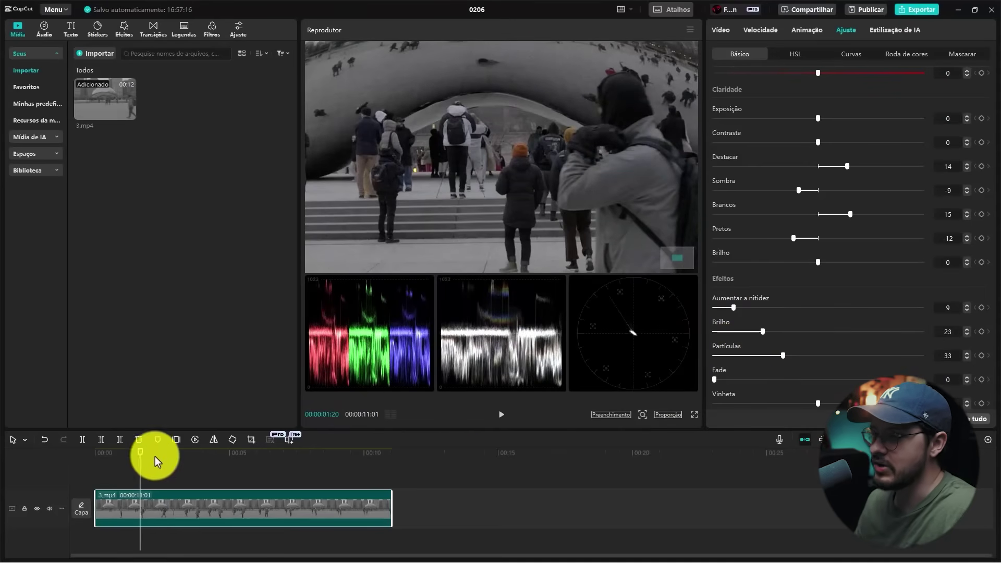
{"action": "mouse_move", "coordinate": [159, 458]}
{"action": "left_mouse_down"}
{"action": "mouse_move", "coordinate": [184, 459]}
{"action": "mouse_move", "coordinate": [162, 462]}
{"action": "left_mouse_up"}
{"action": "key", "text": "space"}
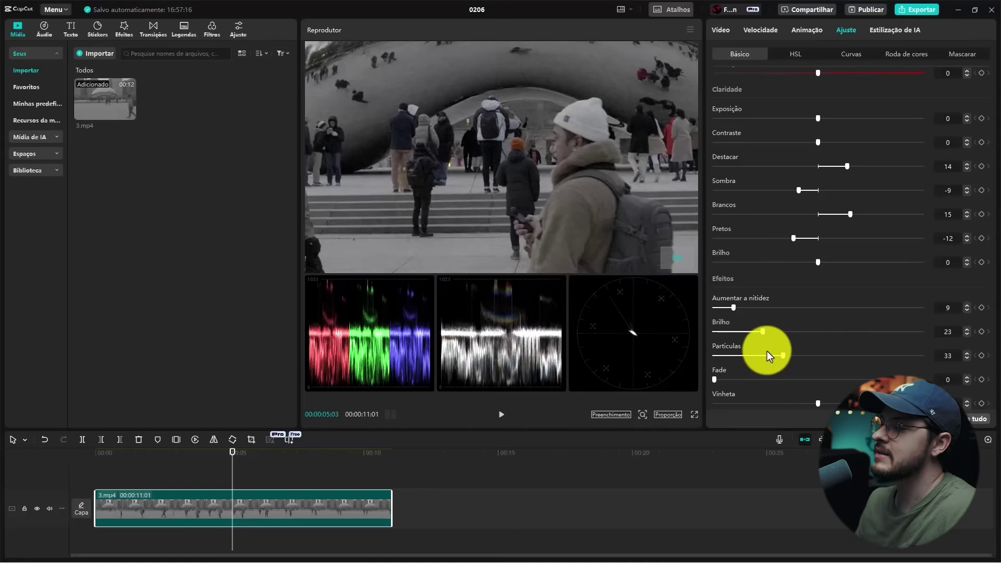
{"action": "left_click_drag", "start_coordinate": [766, 355], "coordinate": [745, 362]}
{"action": "left_click_drag", "start_coordinate": [727, 352], "coordinate": [708, 355]}
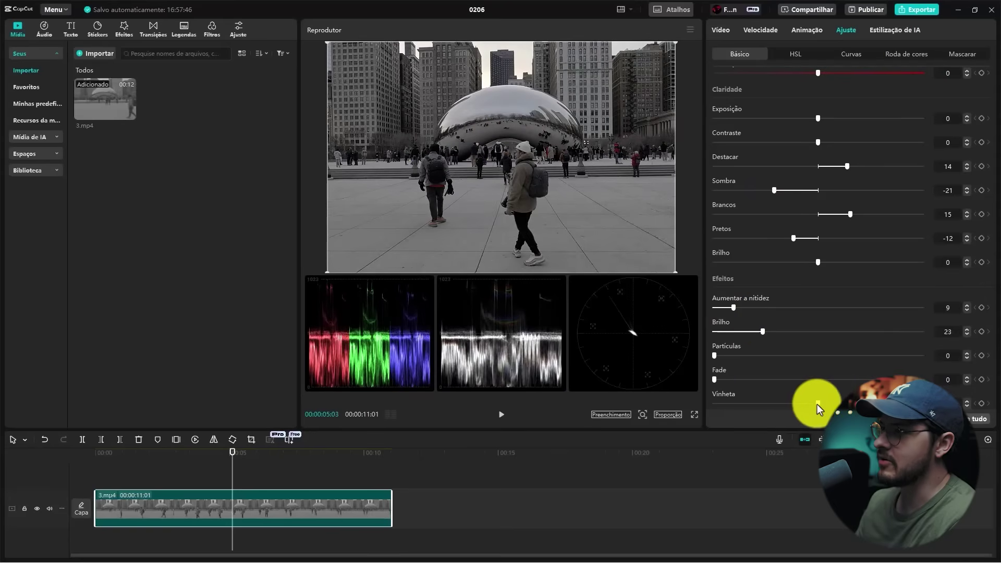
Step: Add a slight positive Vinheta to darken the edges of the frame
{"action": "mouse_move", "coordinate": [821, 404]}
{"action": "left_mouse_down"}
{"action": "mouse_move", "coordinate": [844, 403]}
{"action": "mouse_move", "coordinate": [827, 403]}
{"action": "left_mouse_up"}
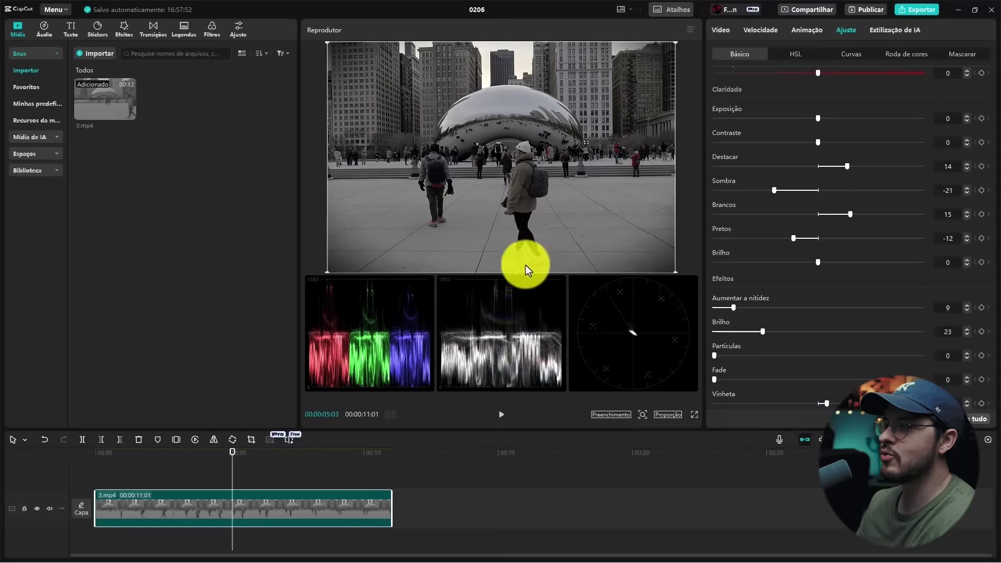
{"action": "left_click", "coordinate": [827, 404]}
{"action": "left_click_drag", "start_coordinate": [824, 405], "coordinate": [826, 405]}
Step: Set the clip's Saturação to 20
{"action": "scroll", "coordinate": [728, 353], "scroll_direction": "up", "scroll_amount": 10}
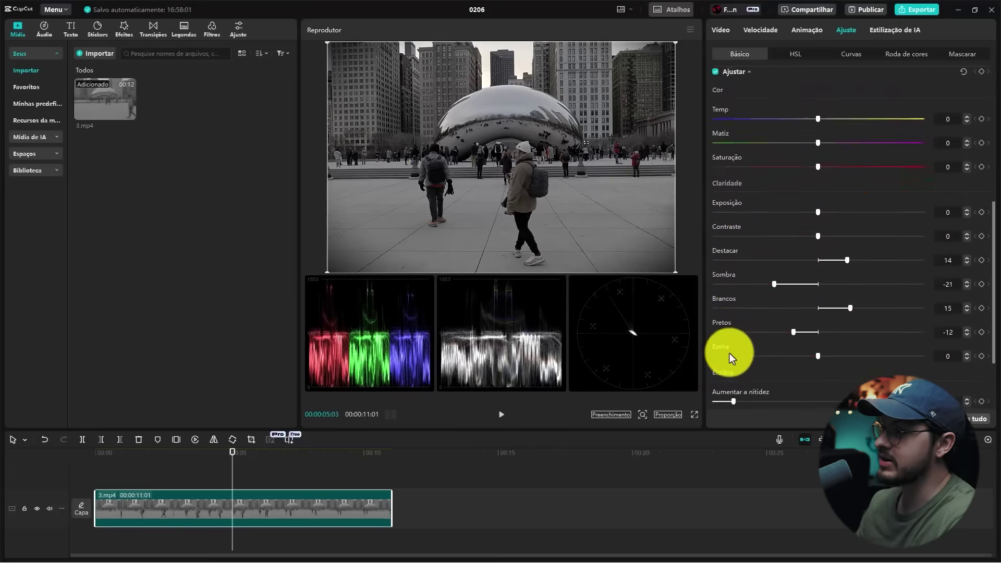
{"action": "scroll", "coordinate": [733, 324], "scroll_direction": "down", "scroll_amount": 2}
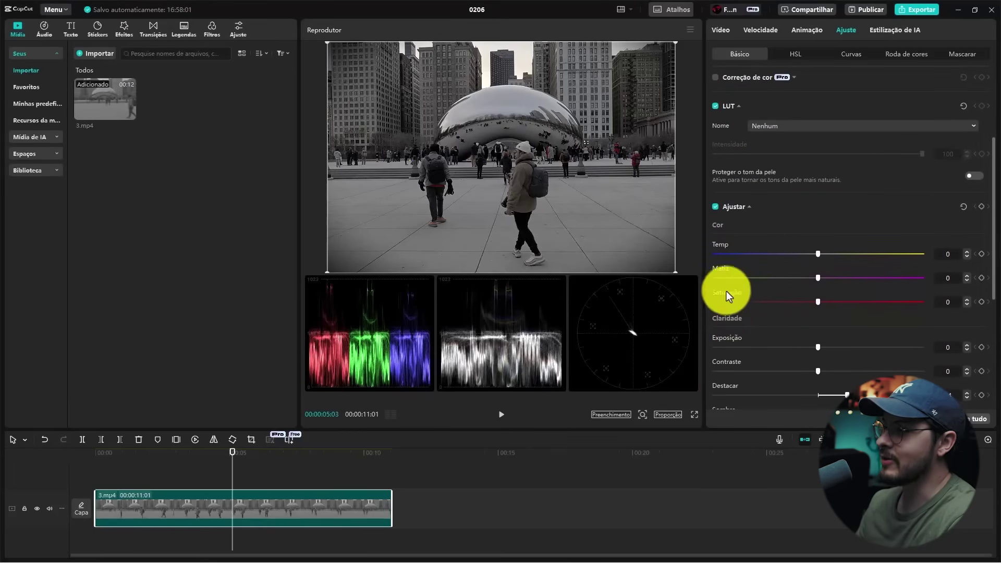
{"action": "left_click_drag", "start_coordinate": [820, 302], "coordinate": [839, 302]}
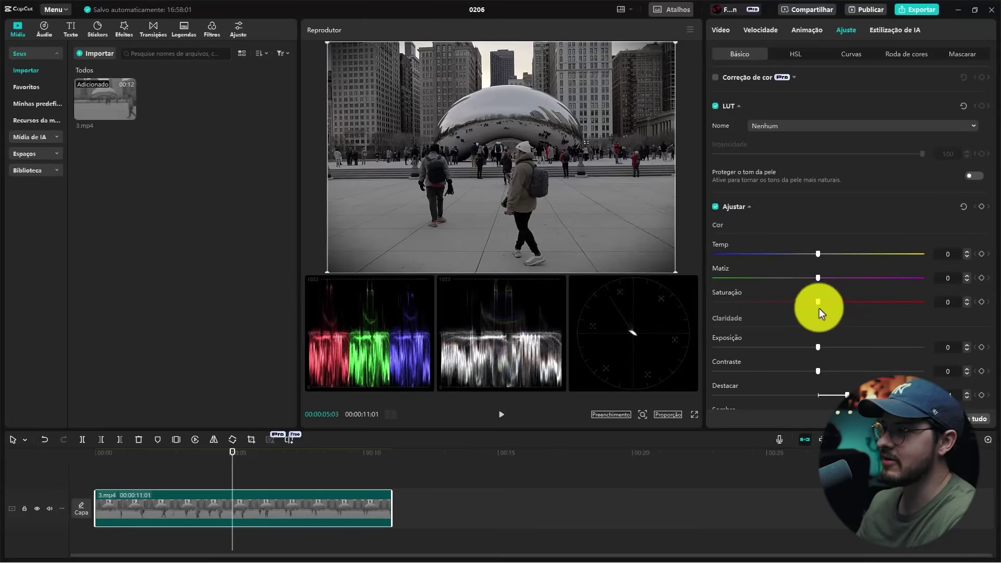
{"action": "left_click_drag", "start_coordinate": [956, 293], "coordinate": [852, 308]}
{"action": "left_click_drag", "start_coordinate": [912, 295], "coordinate": [869, 307]}
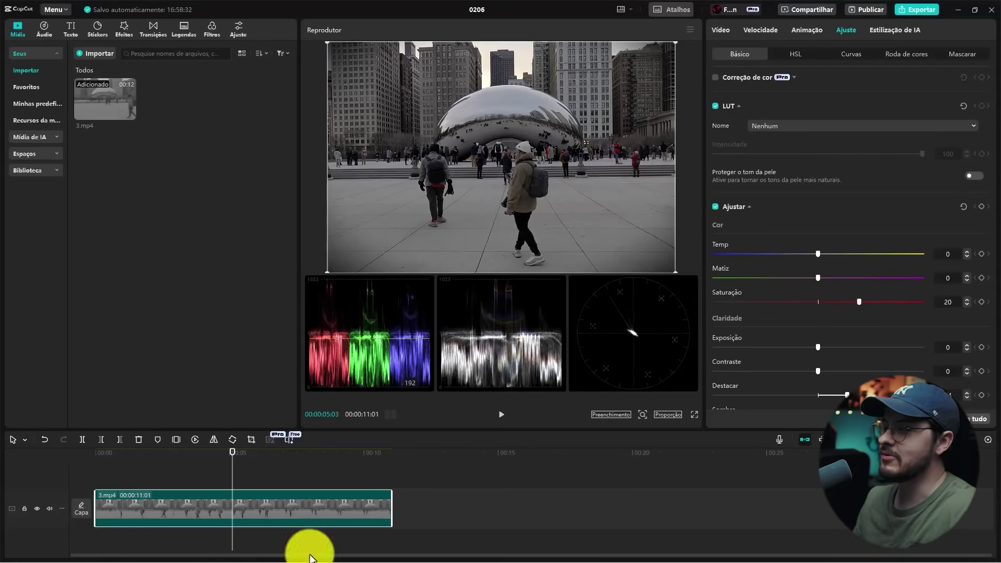
Step: Toggle the Ajustar corrections off and on repeatedly to compare the clip before and after
{"action": "left_click", "coordinate": [715, 208]}
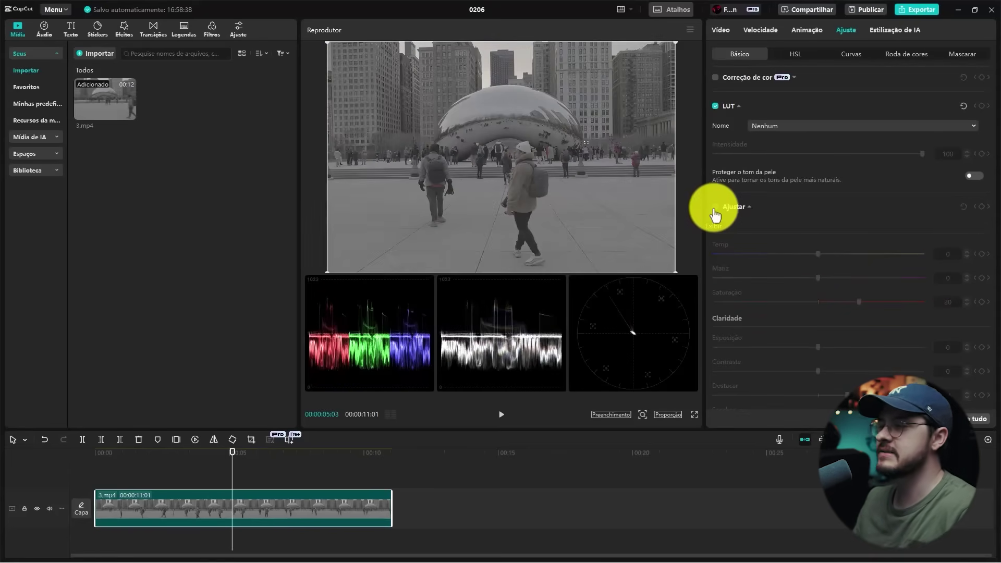
{"action": "left_click", "coordinate": [715, 207]}
{"action": "left_click", "coordinate": [715, 207]}
{"action": "left_click", "coordinate": [715, 207]}
{"action": "left_click", "coordinate": [715, 207]}
{"action": "left_click", "coordinate": [715, 207]}
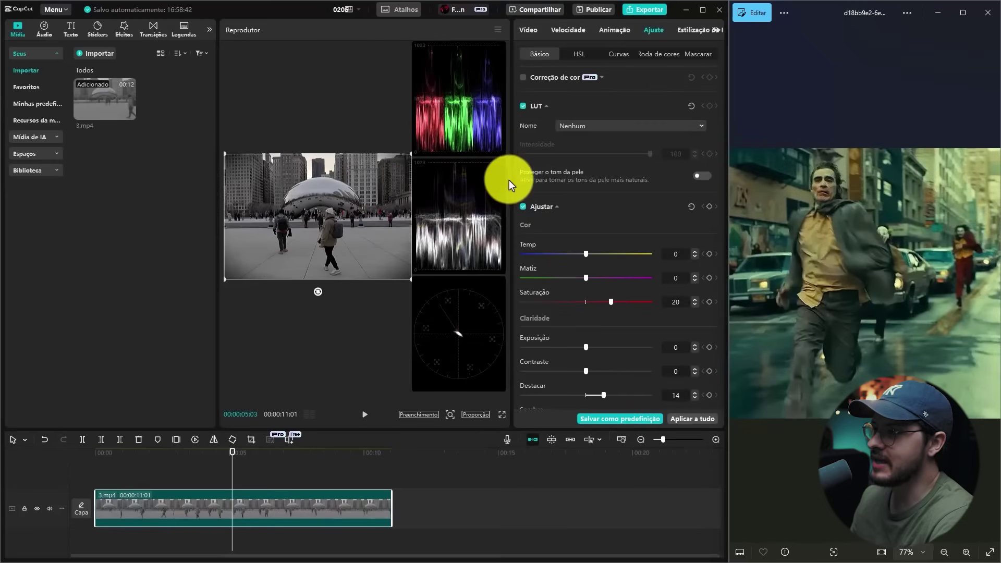
Step: Enlarge the preview area and shift the reference film still to compare its look with the clip
{"action": "left_click_drag", "start_coordinate": [509, 180], "coordinate": [578, 180]}
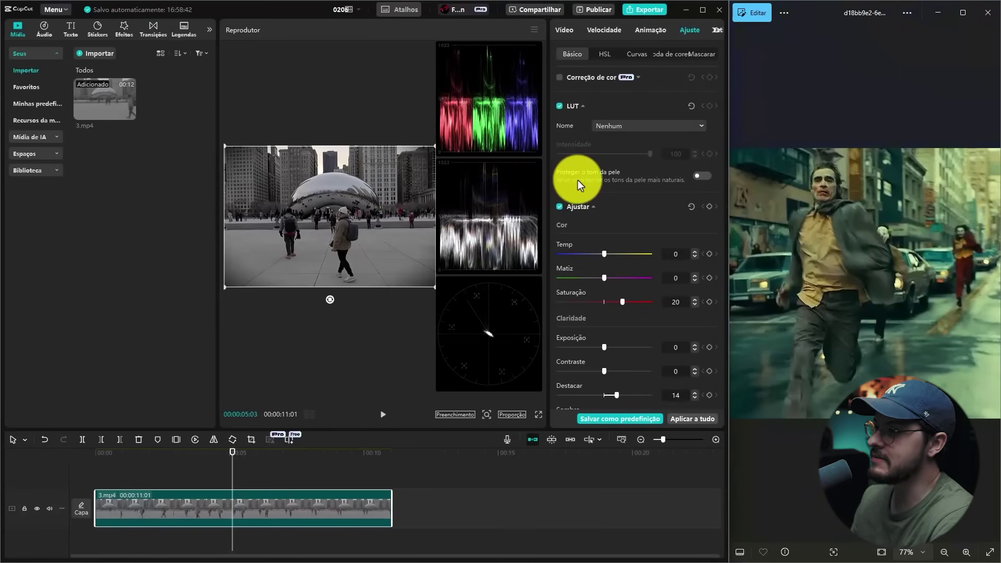
{"action": "left_click_drag", "start_coordinate": [921, 246], "coordinate": [863, 255]}
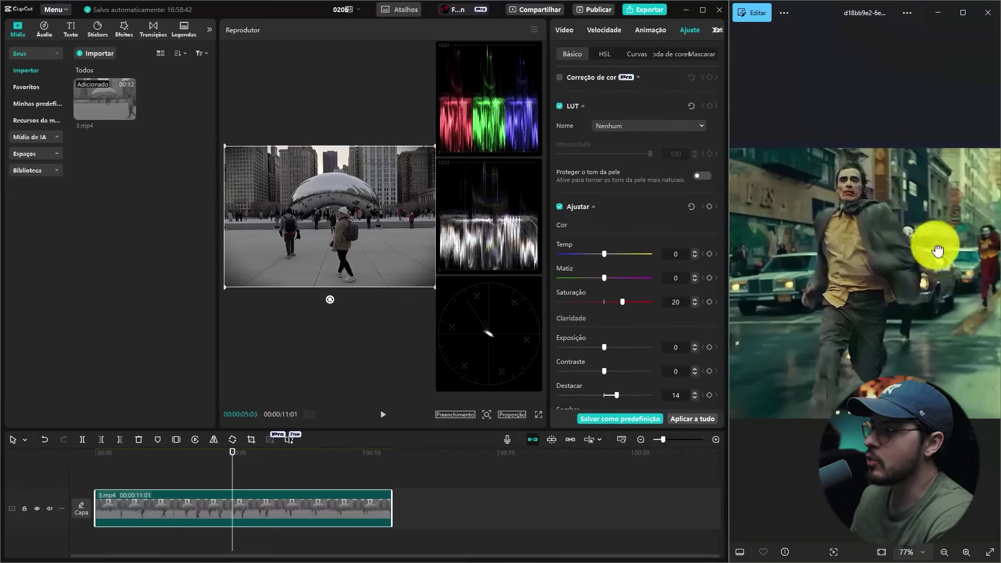
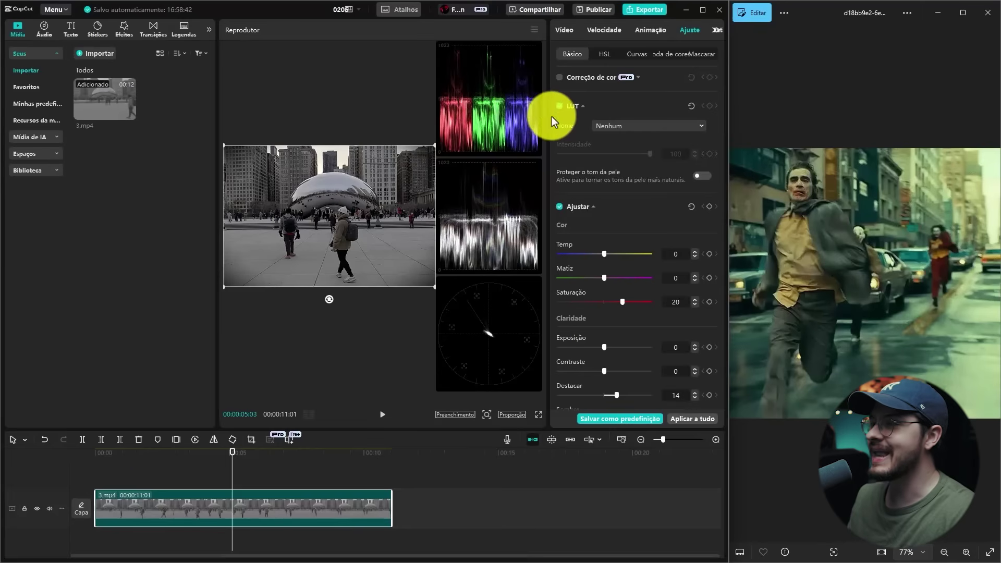
{"action": "left_click_drag", "start_coordinate": [548, 115], "coordinate": [554, 116]}
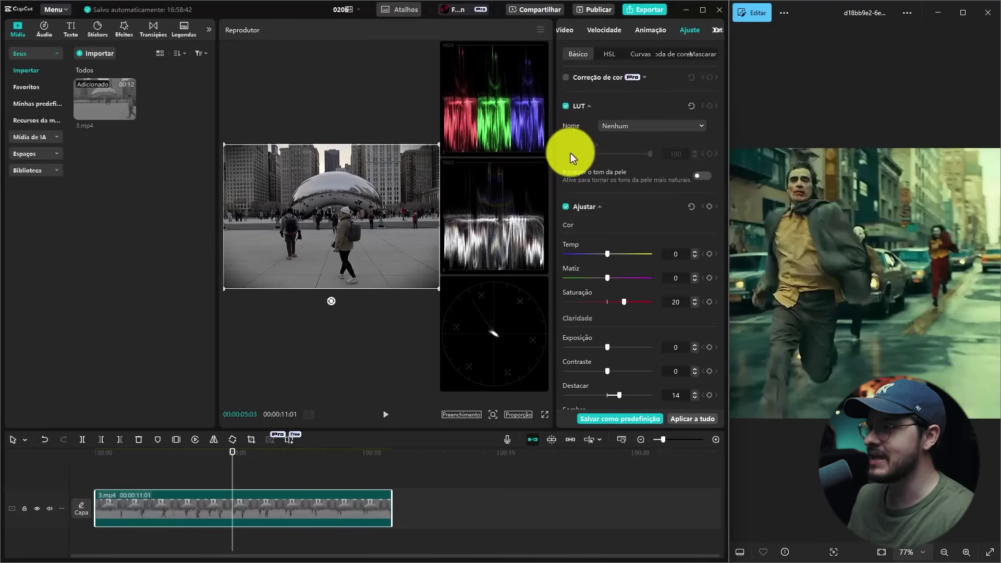
{"action": "left_click_drag", "start_coordinate": [553, 159], "coordinate": [587, 157]}
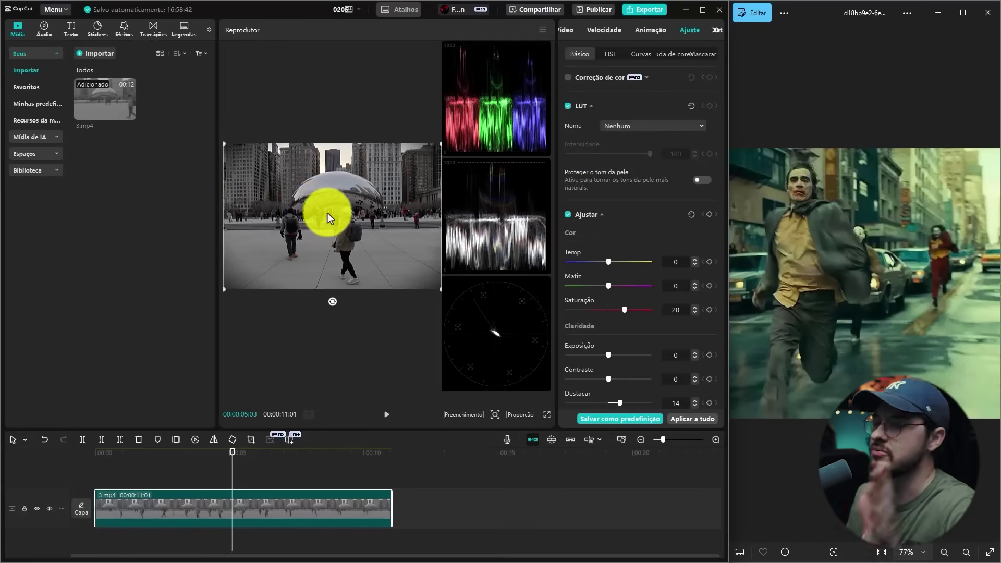
{"action": "left_click", "coordinate": [834, 232]}
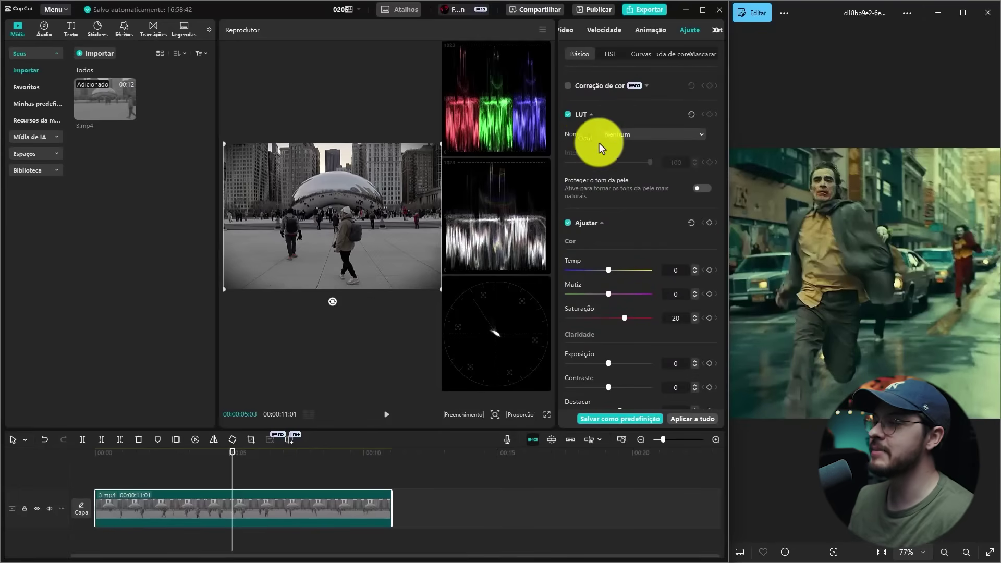
Step: Examine the clip's LUT section and check which LUTs can be chosen under Nome
{"action": "scroll", "coordinate": [605, 151], "scroll_direction": "up", "scroll_amount": 1}
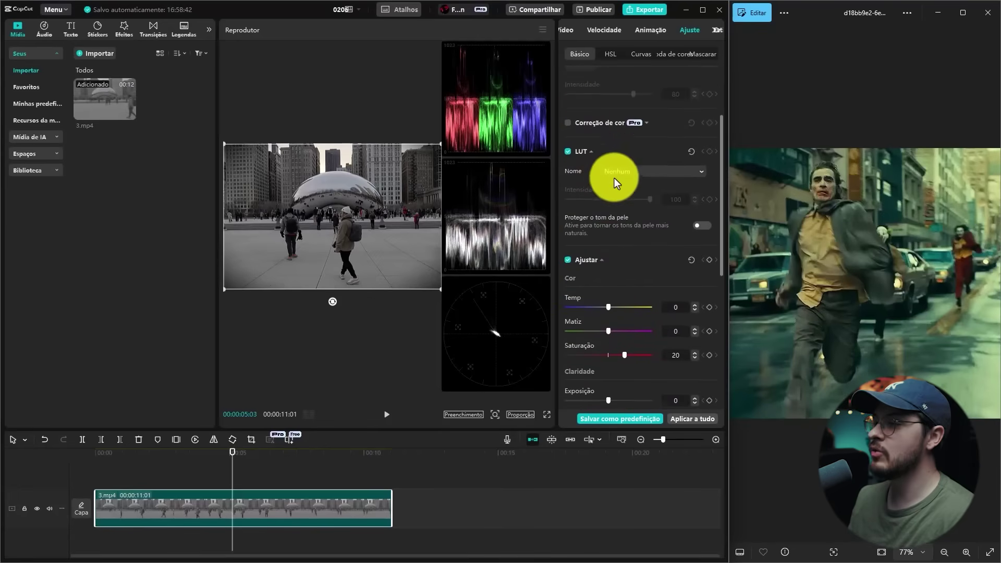
{"action": "left_click", "coordinate": [585, 155]}
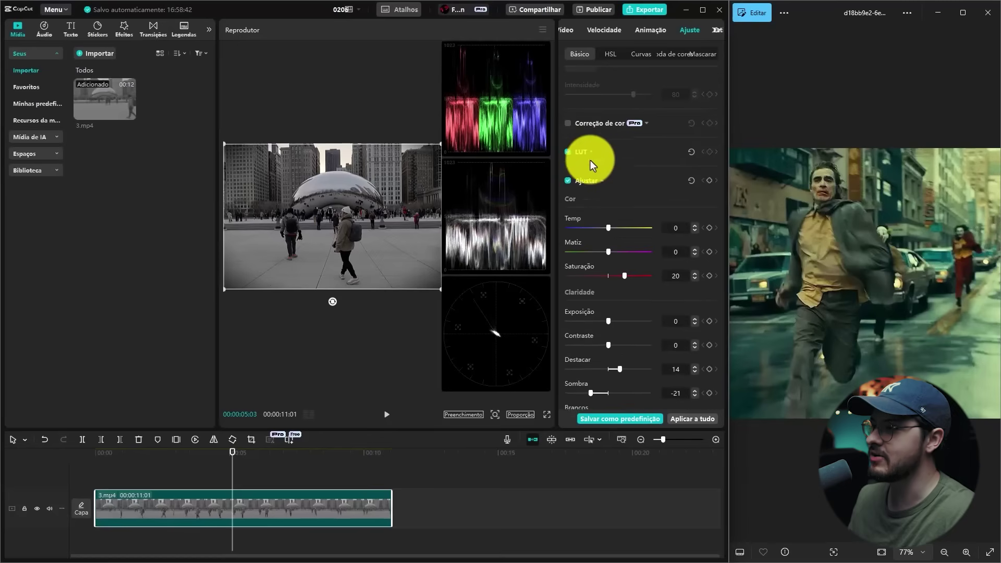
{"action": "left_click", "coordinate": [583, 157]}
{"action": "left_click", "coordinate": [621, 173]}
{"action": "left_click", "coordinate": [683, 168]}
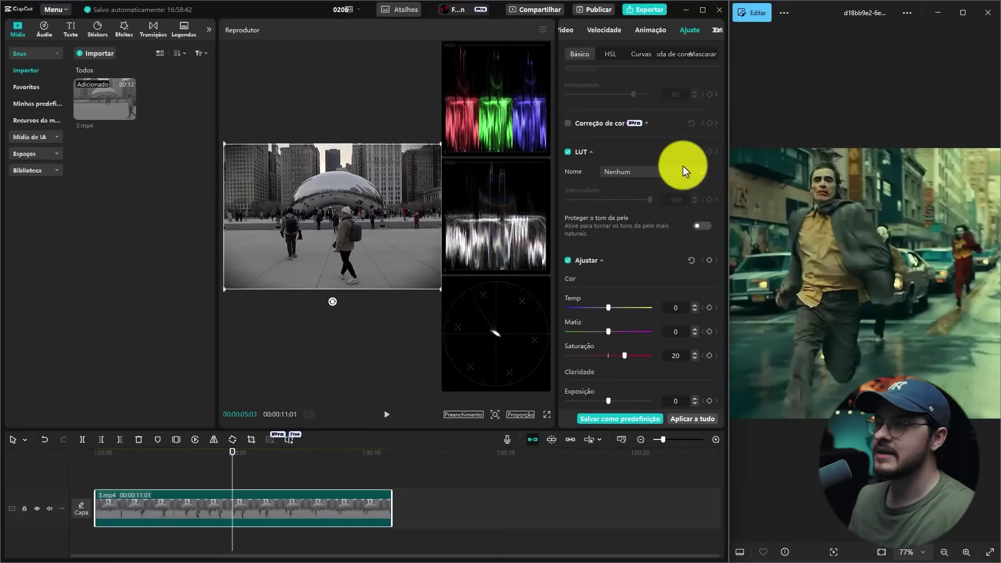
Step: Browse the Em destaque filters in the Filtros library, widening the library area to fit more thumbnails
{"action": "left_click", "coordinate": [206, 33]}
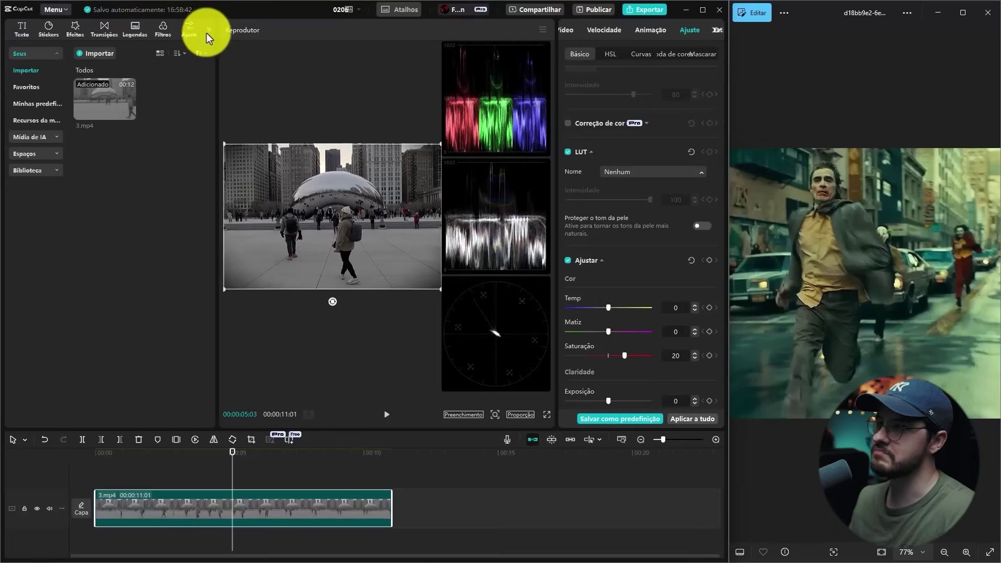
{"action": "left_click", "coordinate": [162, 30]}
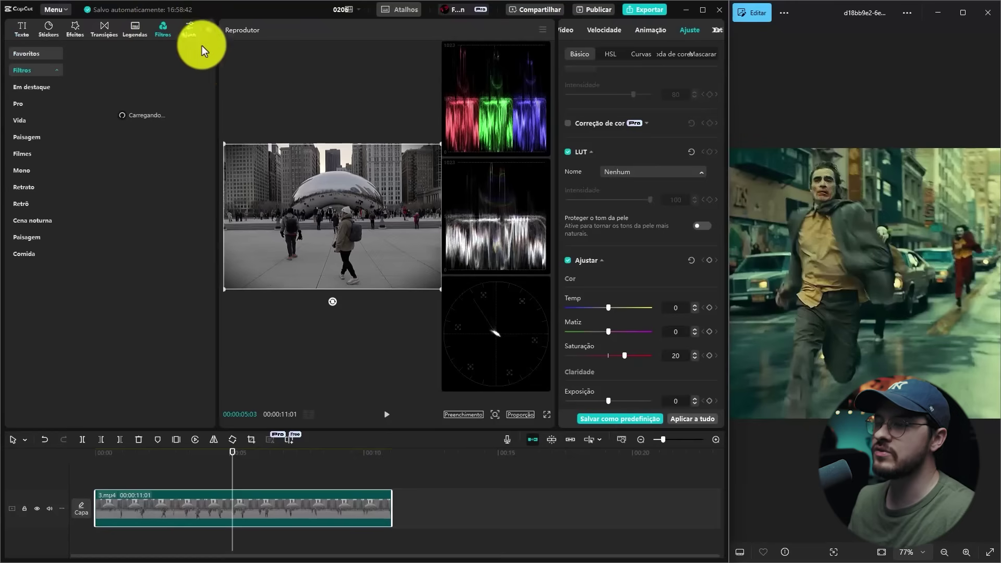
{"action": "left_click_drag", "start_coordinate": [217, 54], "coordinate": [222, 54]}
{"action": "scroll", "coordinate": [115, 121], "scroll_direction": "down", "scroll_amount": 5}
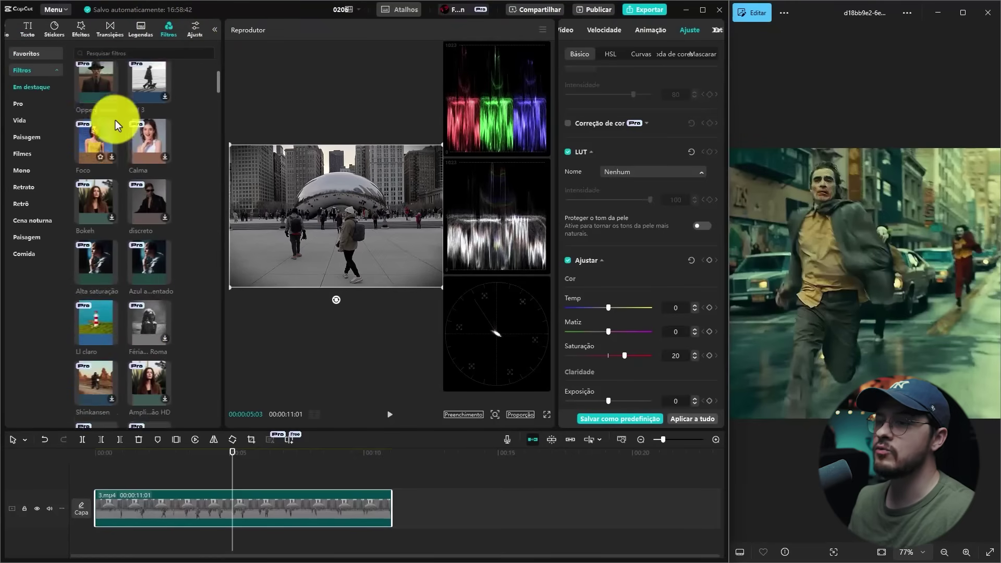
{"action": "scroll", "coordinate": [121, 115], "scroll_direction": "up", "scroll_amount": 3}
{"action": "scroll", "coordinate": [109, 146], "scroll_direction": "down", "scroll_amount": 4}
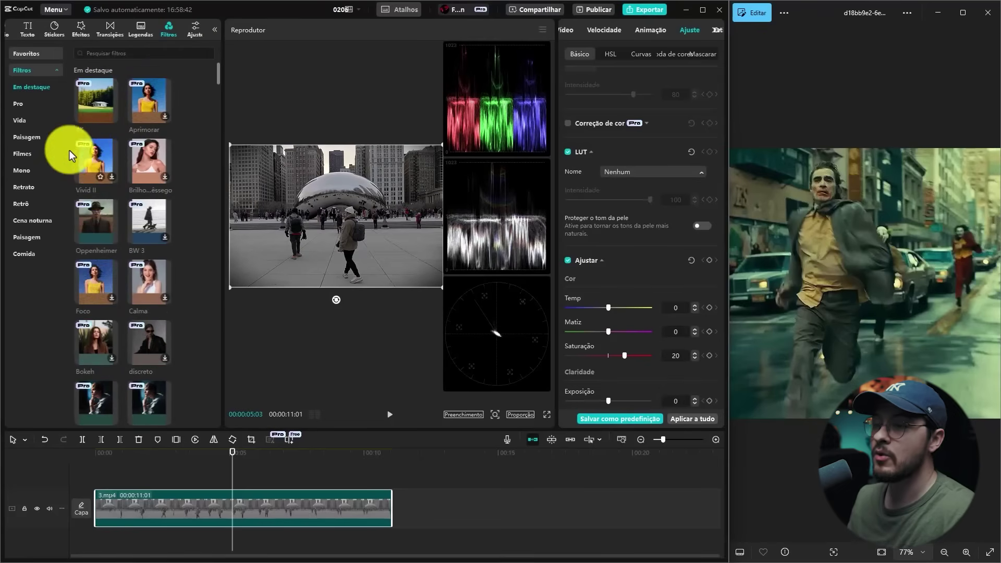
{"action": "scroll", "coordinate": [99, 158], "scroll_direction": "down", "scroll_amount": 2}
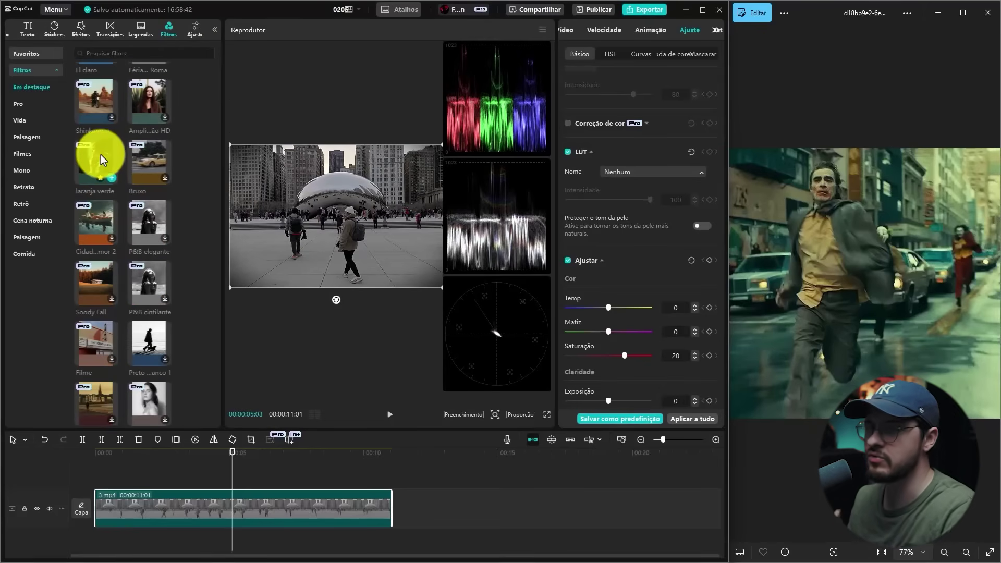
{"action": "scroll", "coordinate": [101, 153], "scroll_direction": "up", "scroll_amount": 4}
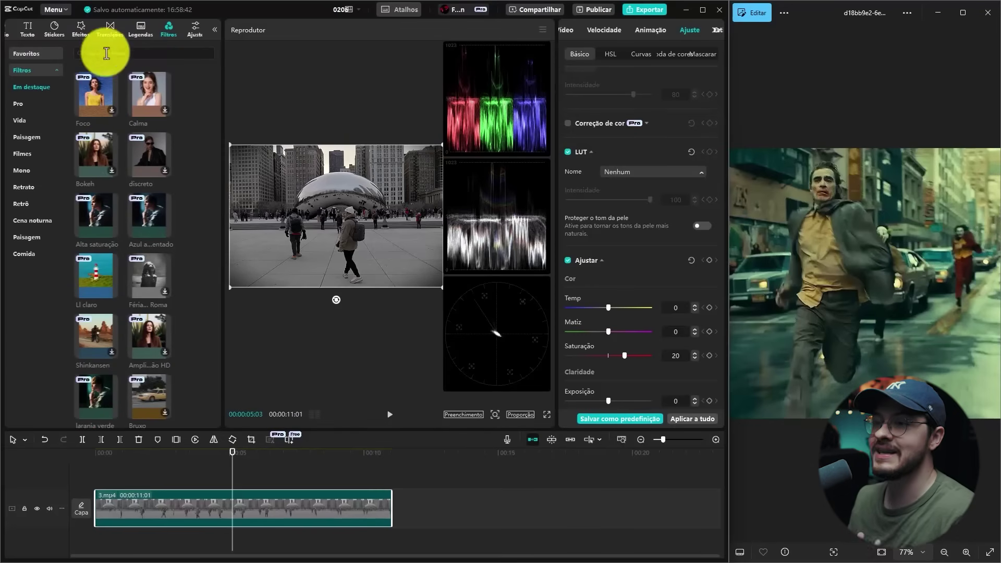
{"action": "left_click_drag", "start_coordinate": [222, 43], "coordinate": [249, 38]}
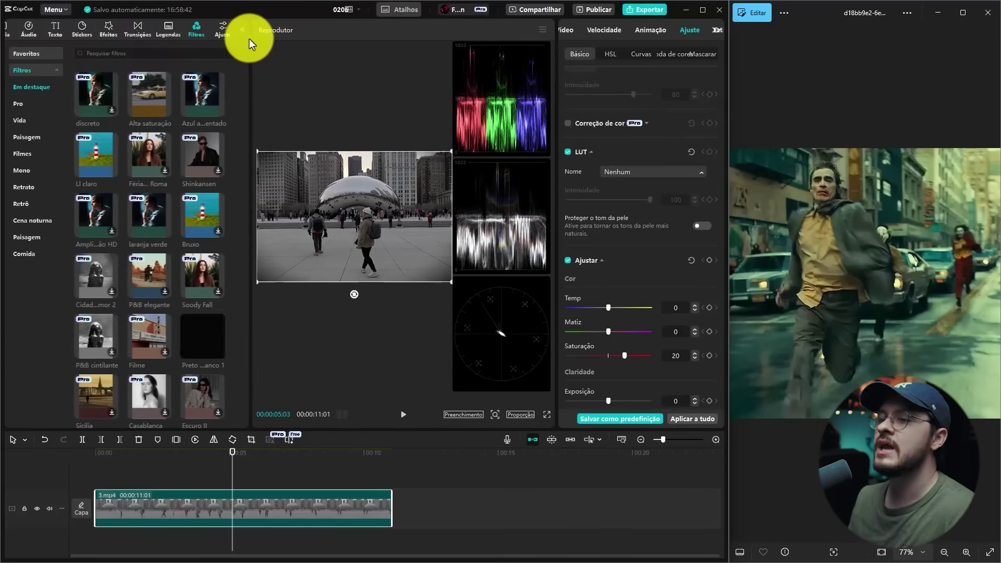
Step: Import the LUT files 1.cube through 11.cube from the LUTS folder into the LUT library
{"action": "left_click", "coordinate": [224, 30]}
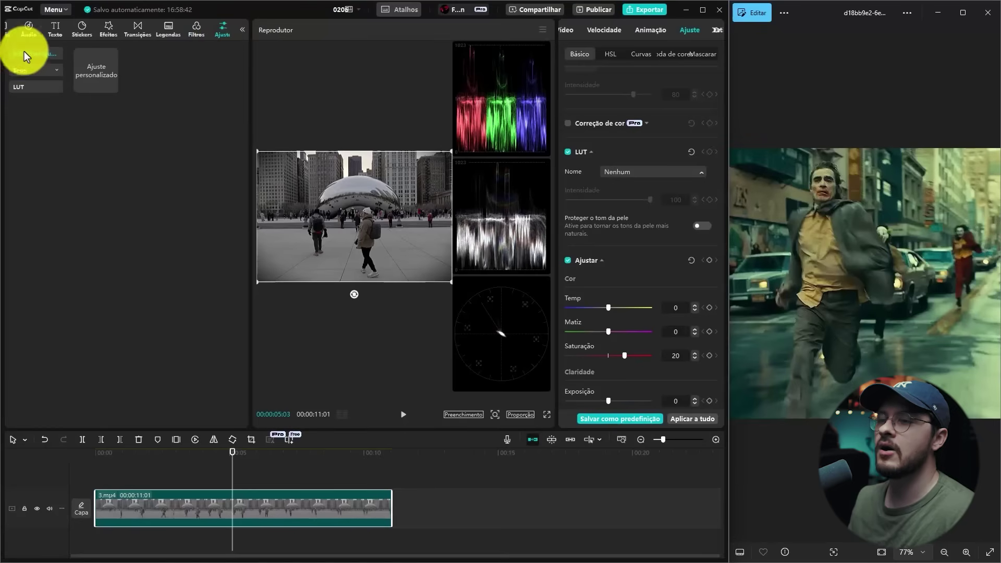
{"action": "left_click", "coordinate": [39, 92]}
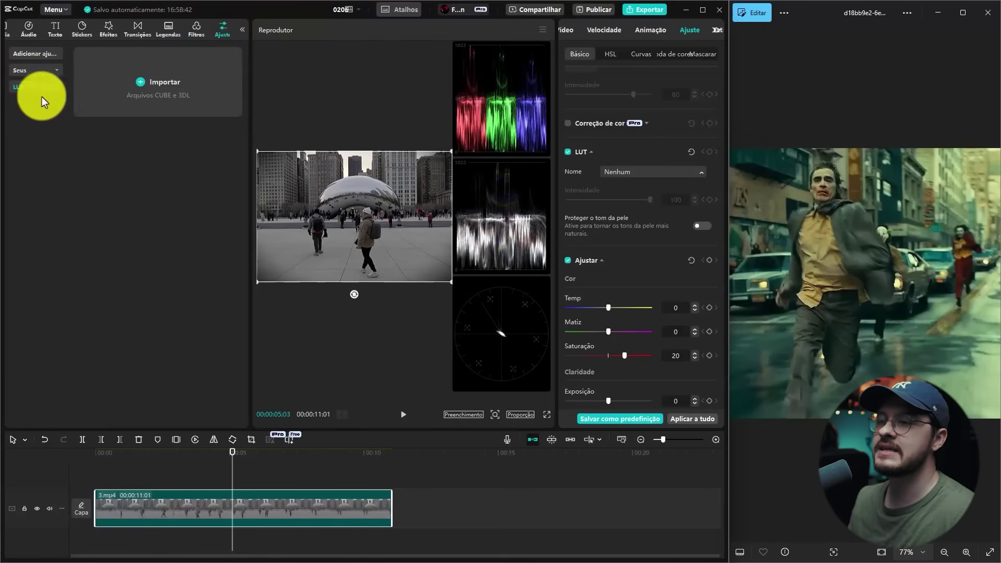
{"action": "left_click", "coordinate": [167, 82]}
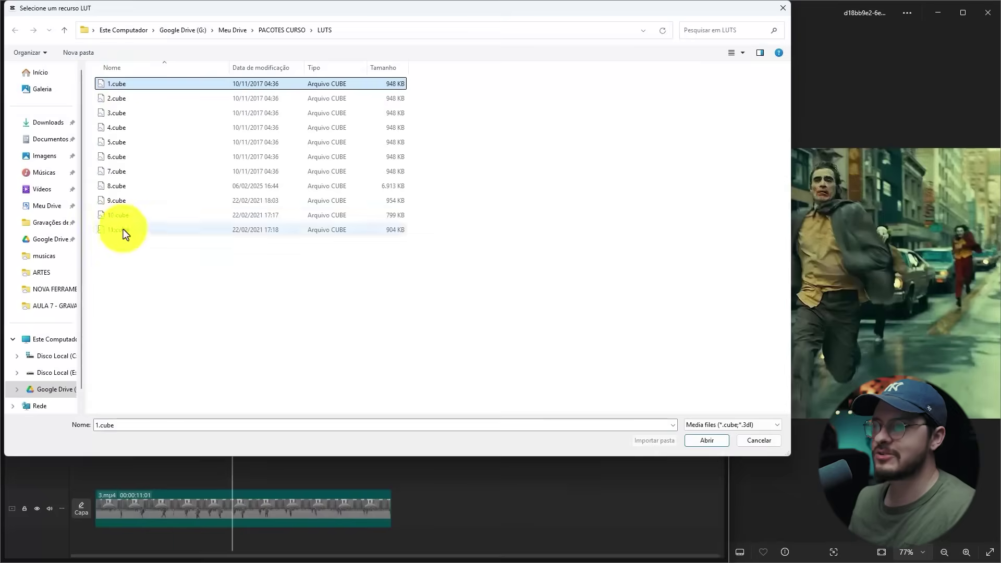
{"action": "left_click", "coordinate": [123, 230], "text": "shift"}
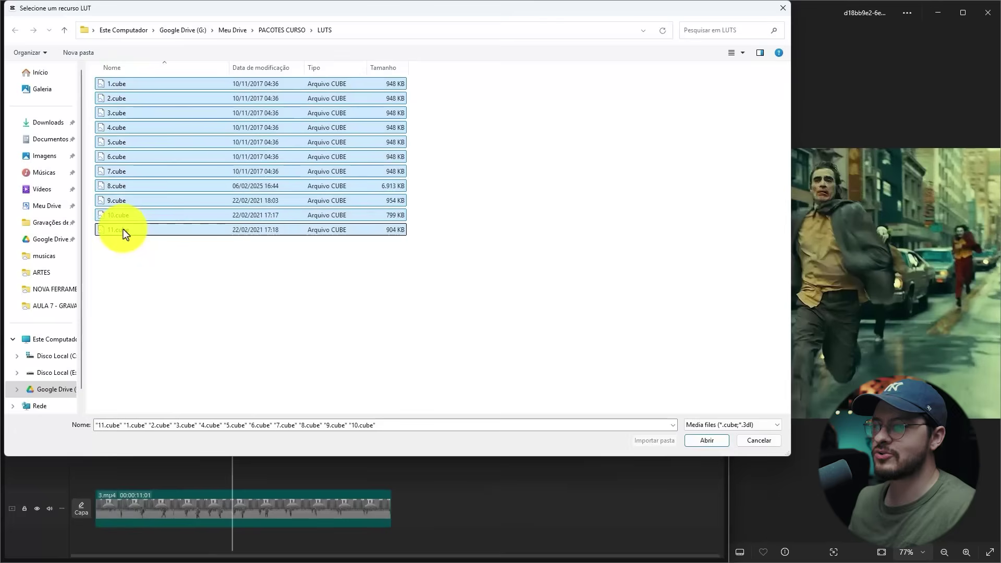
{"action": "key", "text": "Return"}
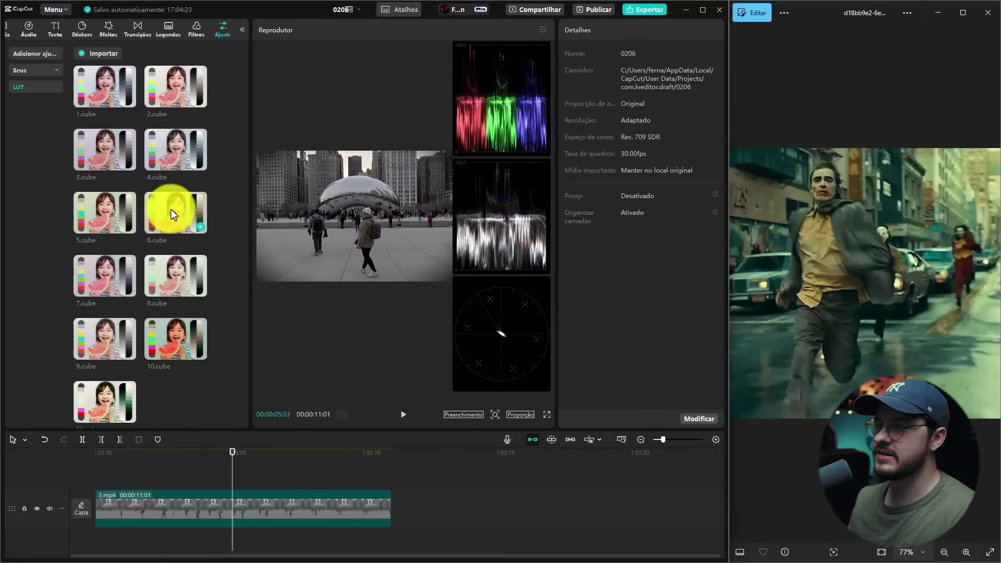
Step: Preview several imported LUTs on the footage, including 3.cube, 2.cube and 6.cube, to compare their looks
{"action": "left_click", "coordinate": [117, 209]}
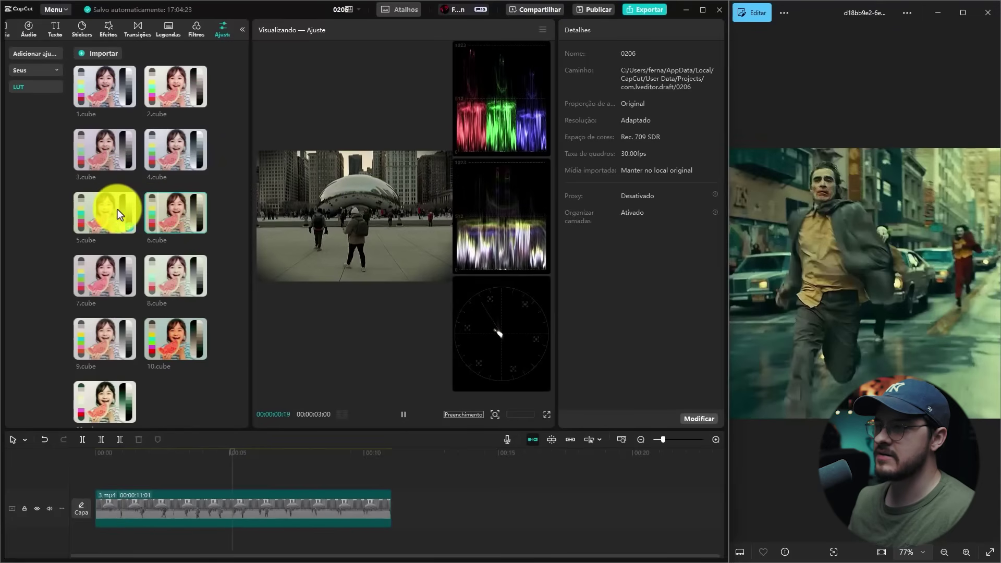
{"action": "left_click", "coordinate": [118, 152]}
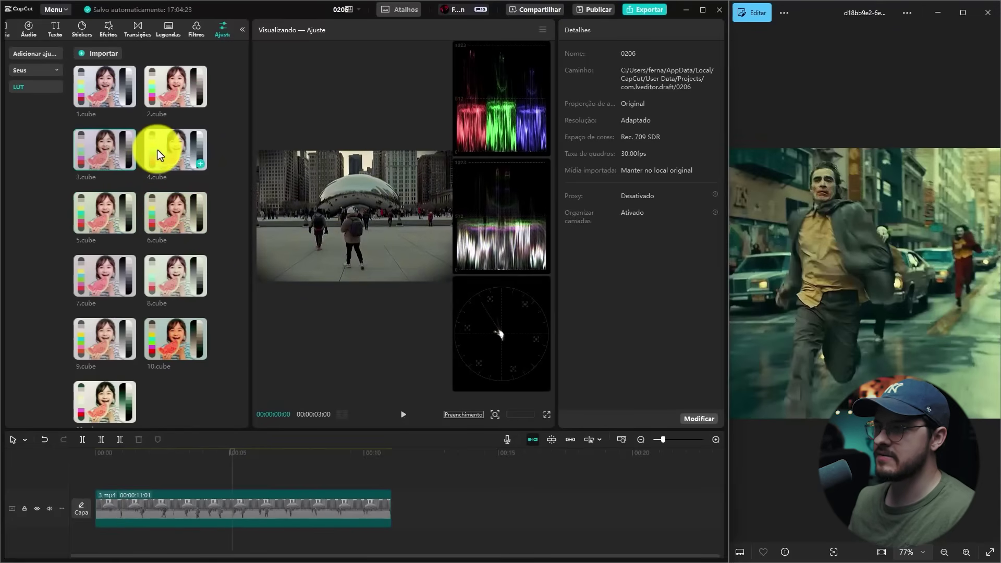
{"action": "left_click", "coordinate": [170, 98]}
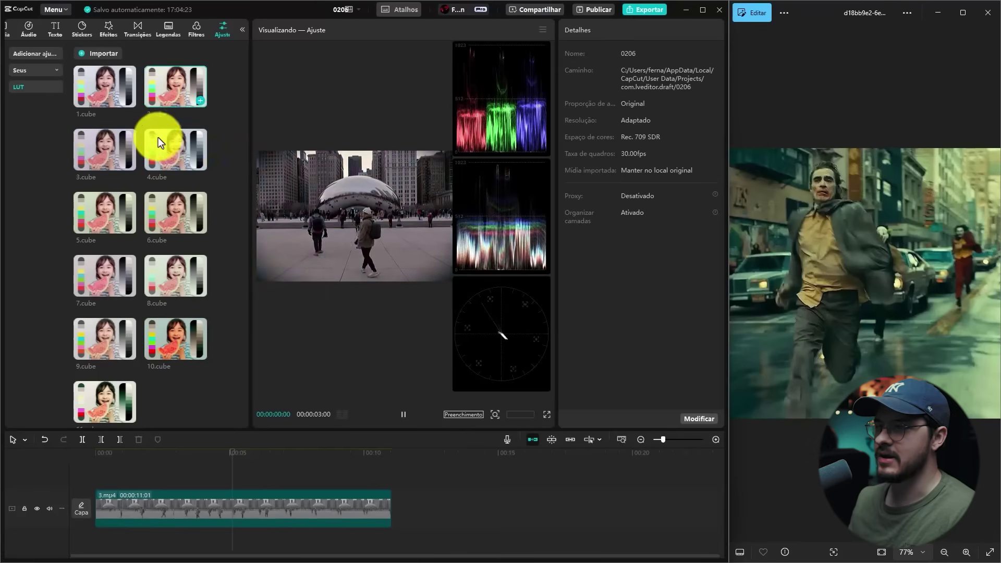
{"action": "left_click", "coordinate": [179, 227]}
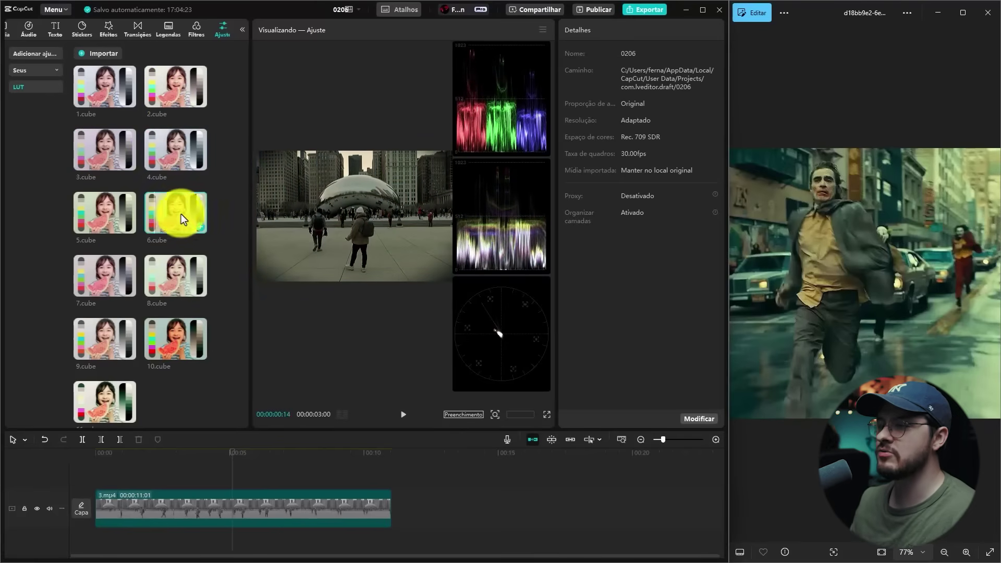
Step: Add 6.cube as an adjustment layer above the clip and stretch it from the clip's start to near its end
{"action": "left_click", "coordinate": [199, 225]}
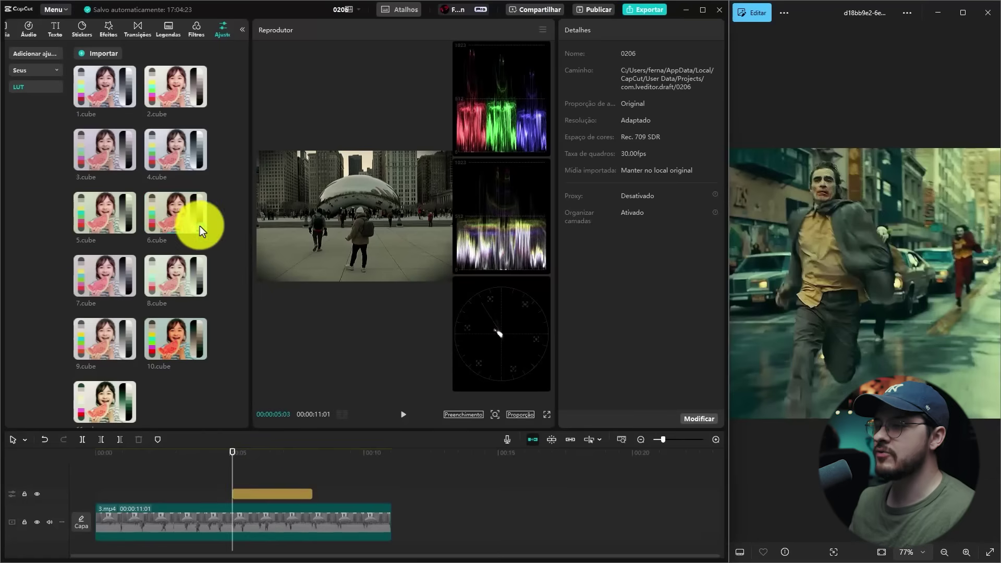
{"action": "left_click", "coordinate": [233, 492]}
{"action": "left_click_drag", "start_coordinate": [233, 492], "coordinate": [95, 493]}
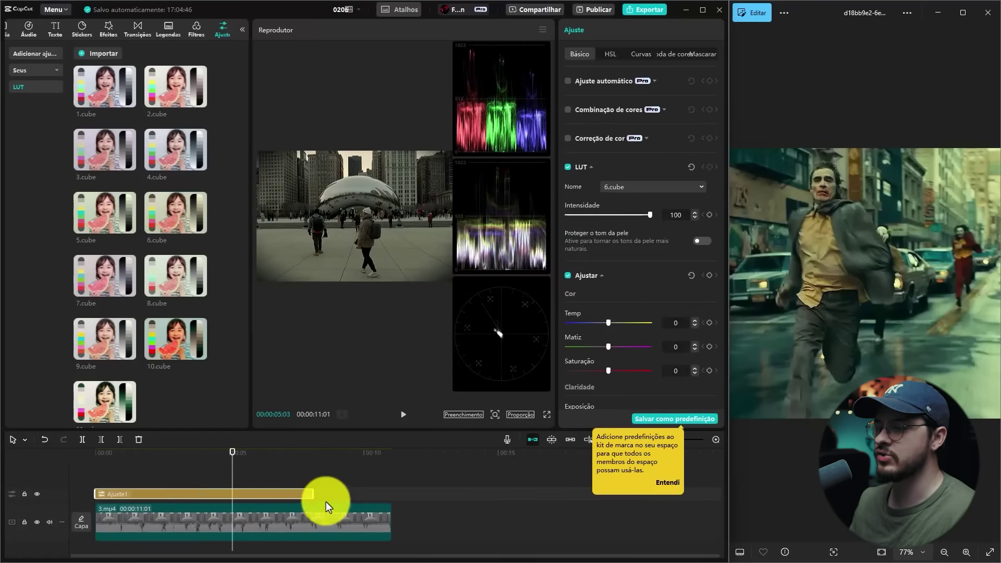
{"action": "left_click_drag", "start_coordinate": [313, 494], "coordinate": [389, 494]}
Step: Fine-tune the Vinheta value of clip 3.mp4 beneath the LUT layer
{"action": "left_click", "coordinate": [246, 532]}
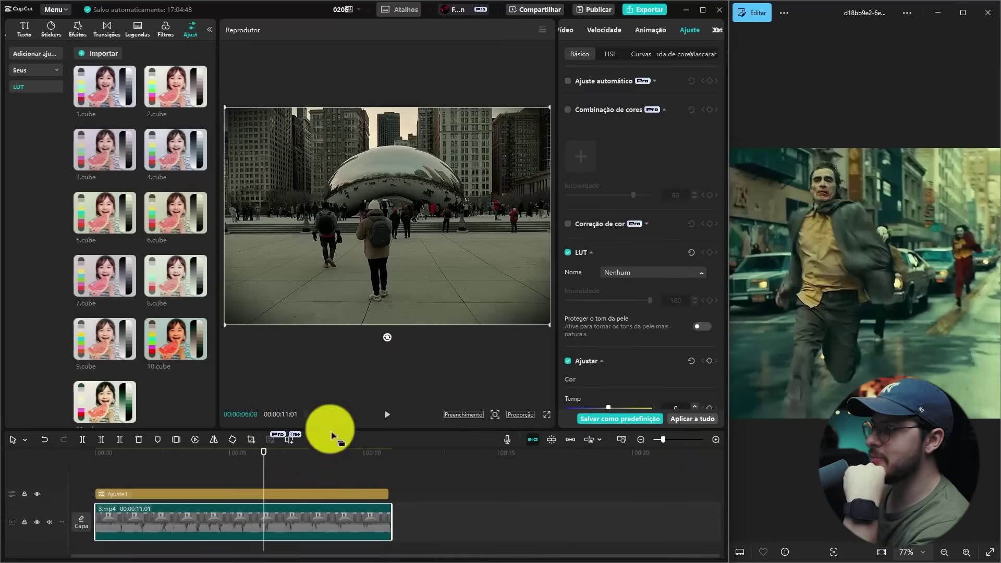
{"action": "scroll", "coordinate": [615, 250], "scroll_direction": "down", "scroll_amount": 10}
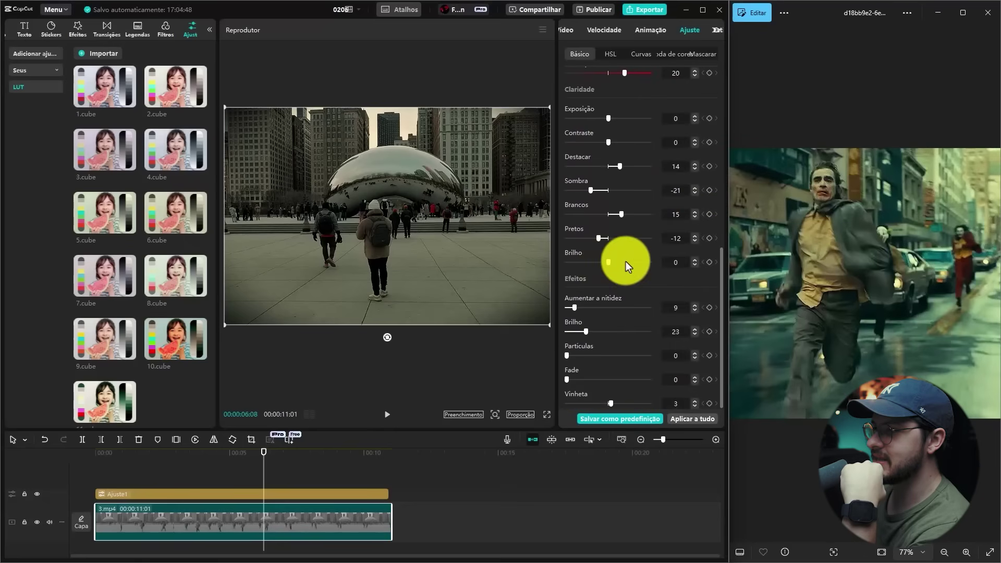
{"action": "left_click", "coordinate": [696, 405]}
Step: Extend the end of the Ajuste1 layer slightly so it covers the whole clip
{"action": "left_click", "coordinate": [236, 501]}
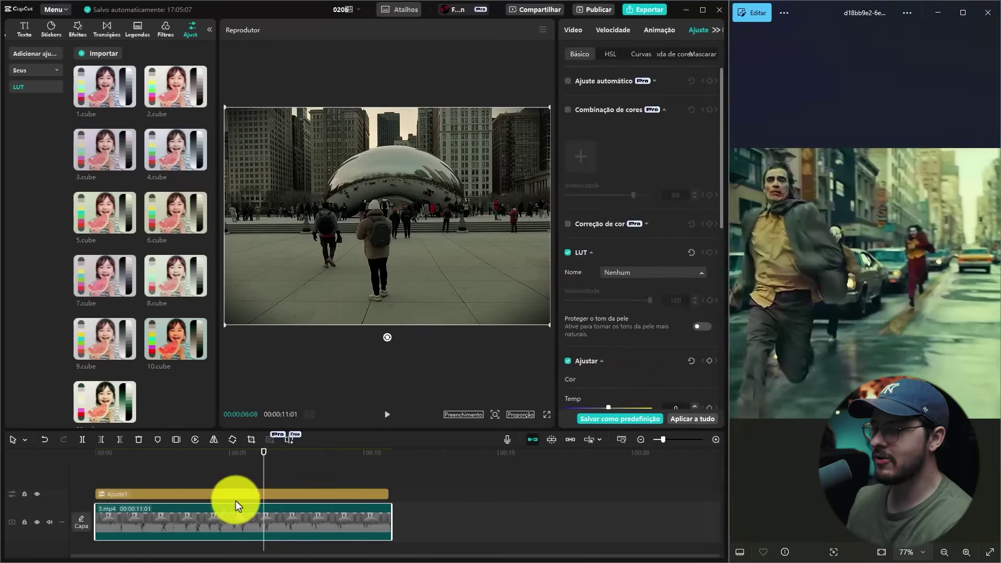
{"action": "left_click", "coordinate": [246, 493]}
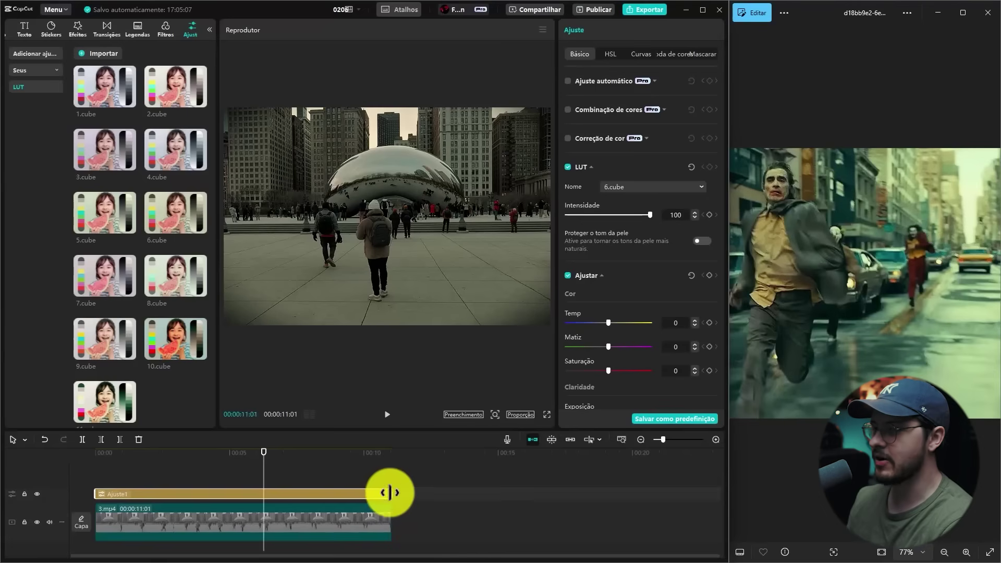
{"action": "left_click_drag", "start_coordinate": [390, 493], "coordinate": [392, 493]}
Step: Shift the Ajuste1 layer toward blue-green with Temp at -23 and Matiz at -33
{"action": "left_click_drag", "start_coordinate": [608, 324], "coordinate": [583, 328]}
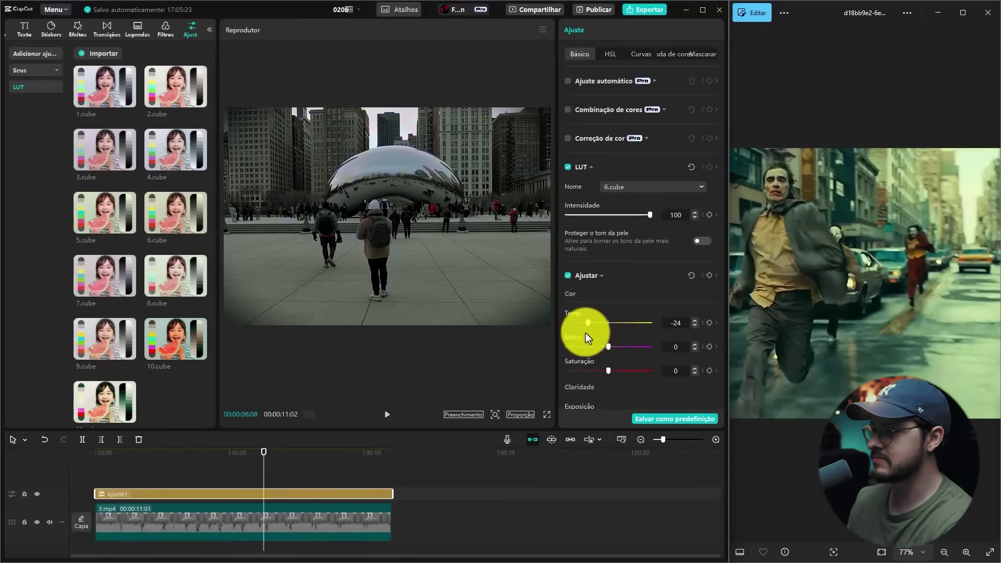
{"action": "left_click_drag", "start_coordinate": [603, 346], "coordinate": [578, 347]}
{"action": "left_click", "coordinate": [589, 322]}
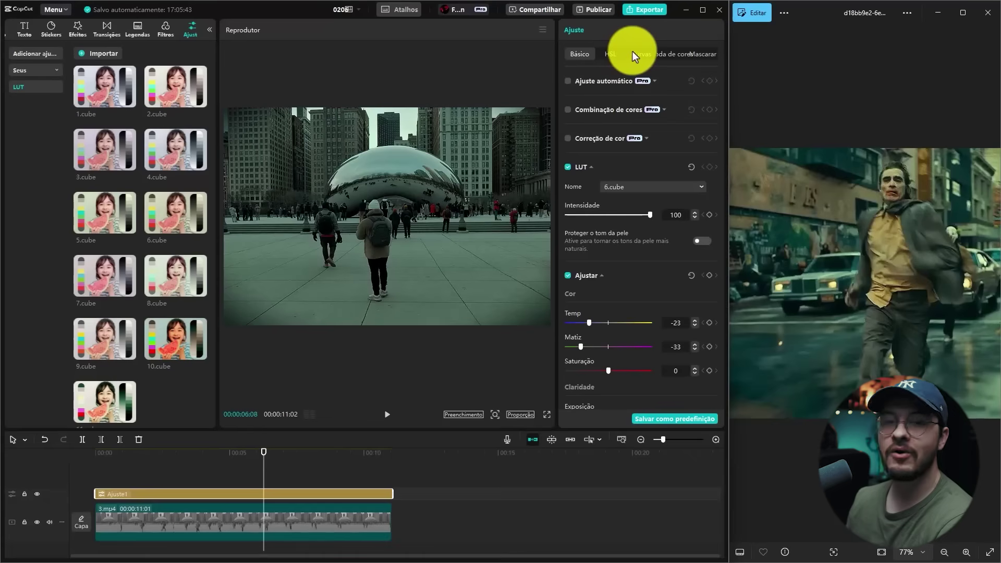
Step: Review the Básico adjustment values of the Ajuste1 layer and of clip 3.mp4 beneath it
{"action": "scroll", "coordinate": [626, 261], "scroll_direction": "down", "scroll_amount": 8}
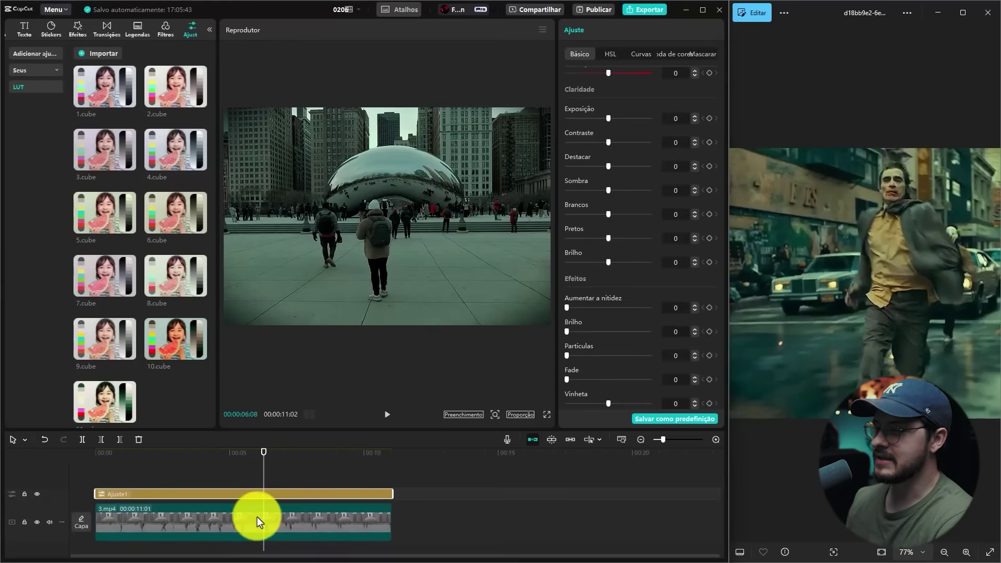
{"action": "left_click", "coordinate": [246, 527]}
{"action": "scroll", "coordinate": [249, 525], "scroll_direction": "down", "scroll_amount": 1}
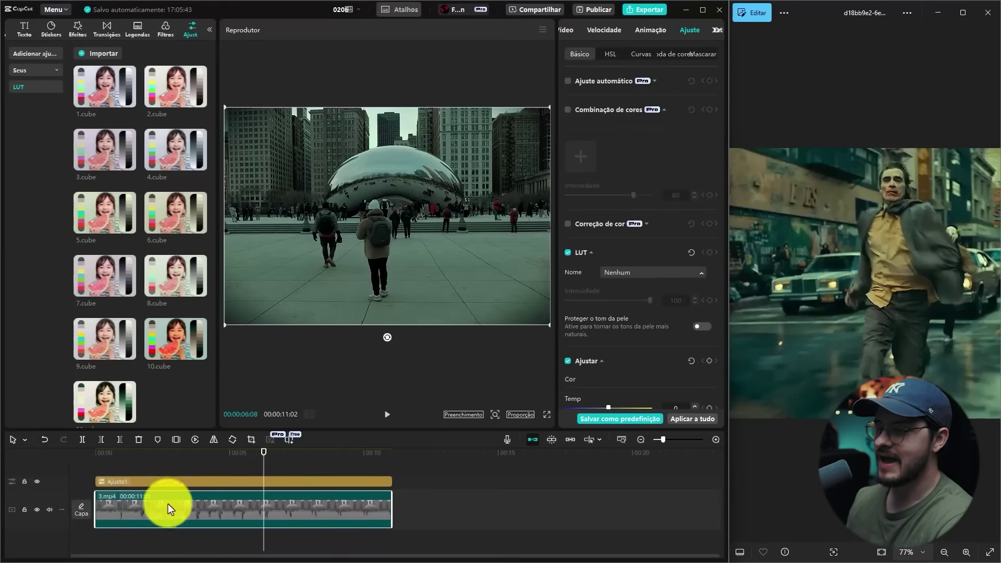
{"action": "scroll", "coordinate": [626, 219], "scroll_direction": "down", "scroll_amount": 8}
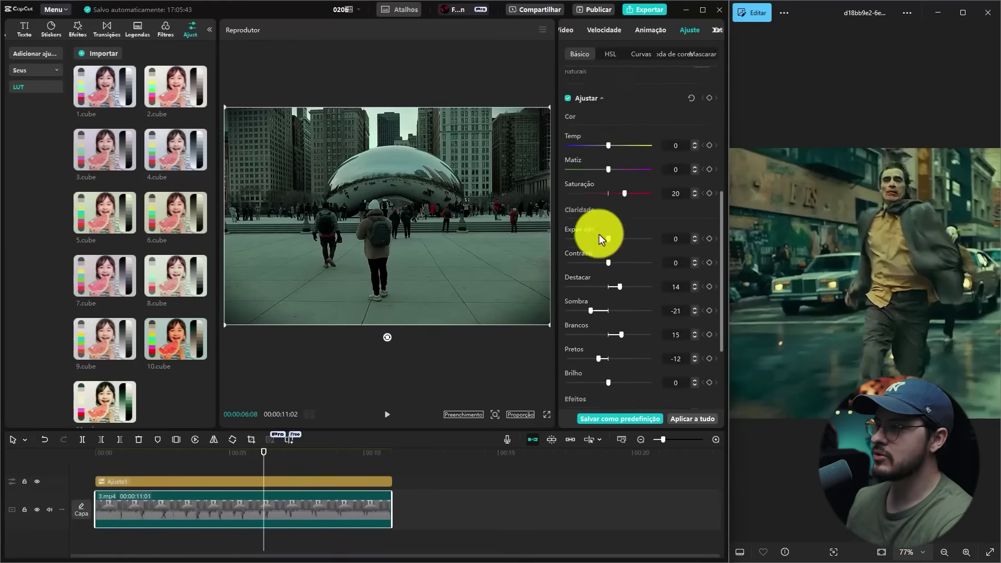
{"action": "scroll", "coordinate": [599, 261], "scroll_direction": "up", "scroll_amount": 8}
{"action": "scroll", "coordinate": [597, 324], "scroll_direction": "down", "scroll_amount": 7}
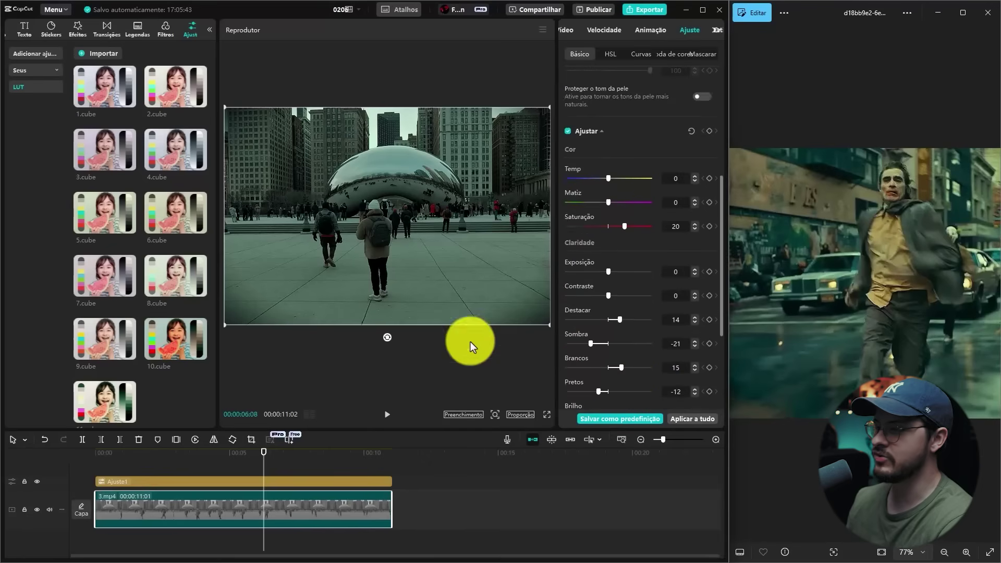
Step: On the Ajuste1 layer, lift Sombra to 6 and lower Exposição to -7
{"action": "left_click", "coordinate": [271, 482]}
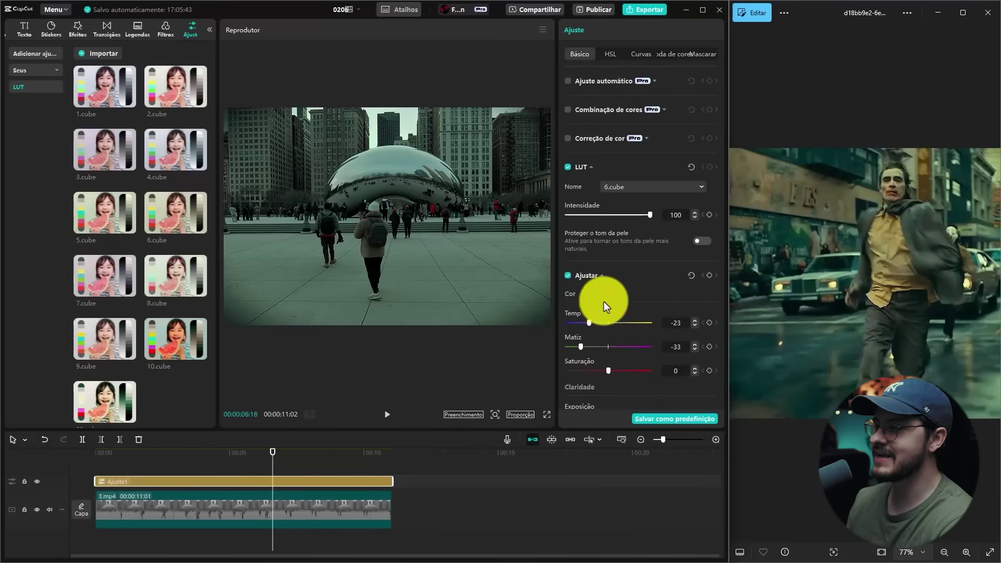
{"action": "scroll", "coordinate": [605, 292], "scroll_direction": "down", "scroll_amount": 5}
{"action": "scroll", "coordinate": [580, 243], "scroll_direction": "up", "scroll_amount": 5}
{"action": "scroll", "coordinate": [600, 235], "scroll_direction": "down", "scroll_amount": 6}
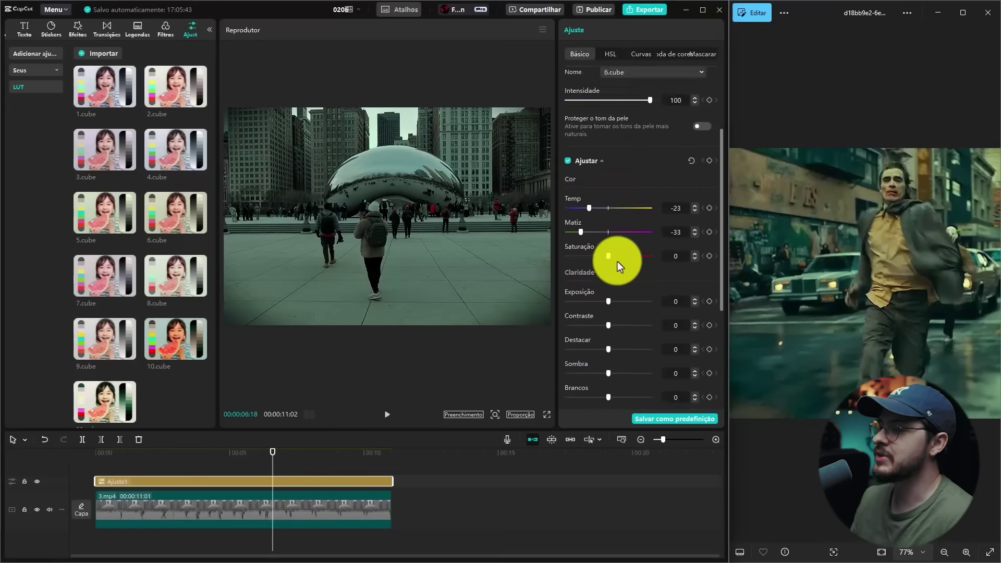
{"action": "left_click_drag", "start_coordinate": [609, 250], "coordinate": [612, 249]}
{"action": "scroll", "coordinate": [594, 313], "scroll_direction": "up", "scroll_amount": 3}
{"action": "scroll", "coordinate": [593, 324], "scroll_direction": "down", "scroll_amount": 4}
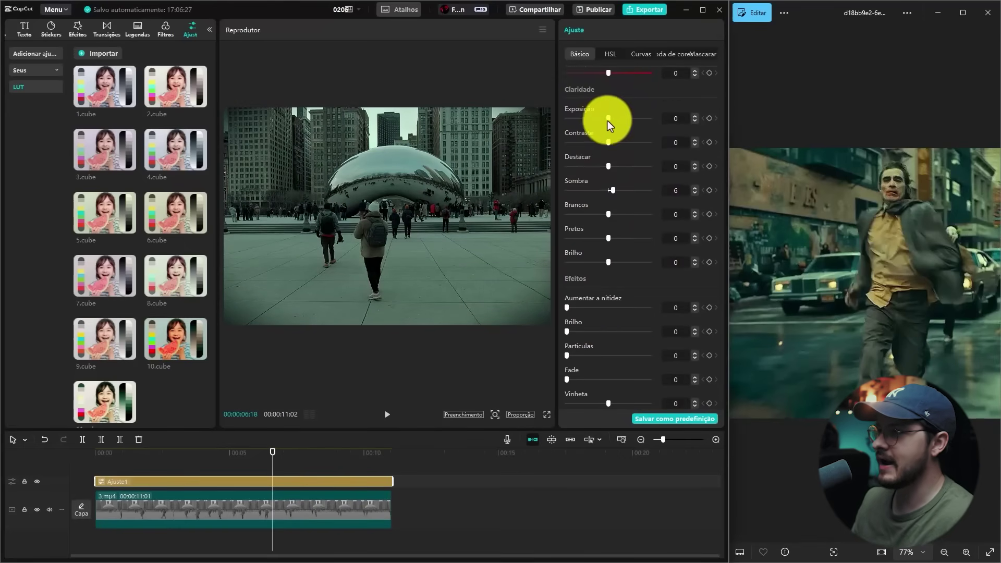
{"action": "left_click_drag", "start_coordinate": [602, 118], "coordinate": [602, 118]}
Step: Ease the Ajuste1 layer's tint to Temp -16 and Matiz -28, and raise its Brancos to 14
{"action": "scroll", "coordinate": [594, 261], "scroll_direction": "up", "scroll_amount": 5}
{"action": "mouse_move", "coordinate": [592, 348]}
{"action": "left_mouse_down"}
{"action": "mouse_move", "coordinate": [567, 350]}
{"action": "mouse_move", "coordinate": [589, 346]}
{"action": "left_mouse_up"}
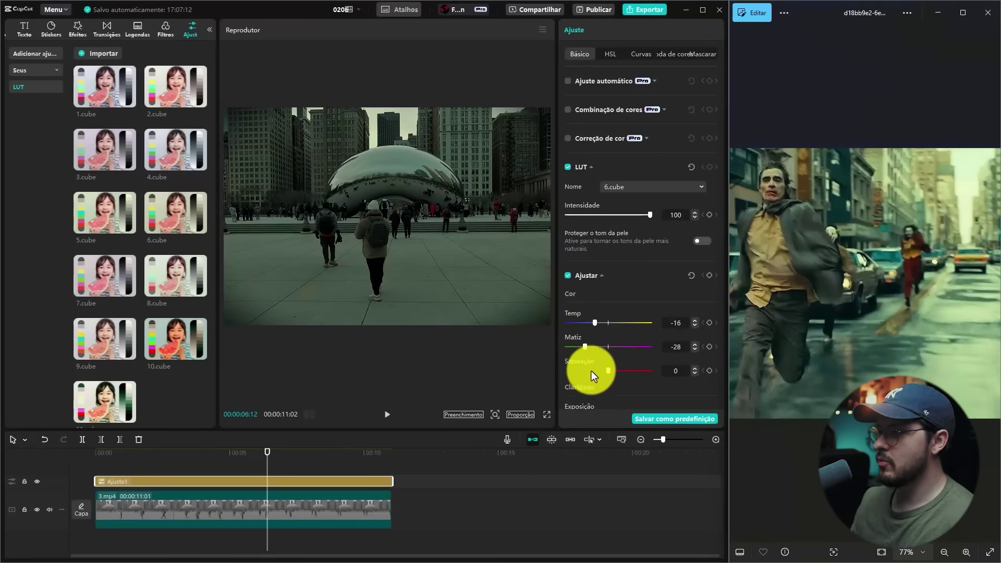
{"action": "scroll", "coordinate": [591, 371], "scroll_direction": "down", "scroll_amount": 4}
{"action": "scroll", "coordinate": [600, 328], "scroll_direction": "up", "scroll_amount": 3}
{"action": "scroll", "coordinate": [613, 274], "scroll_direction": "down", "scroll_amount": 3}
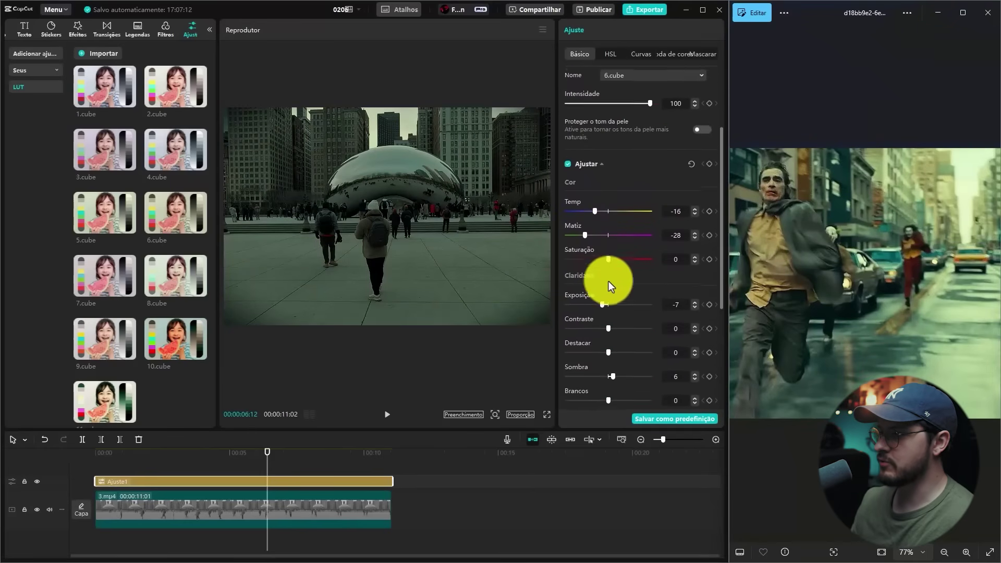
{"action": "mouse_move", "coordinate": [615, 360]}
{"action": "left_mouse_down"}
{"action": "mouse_move", "coordinate": [630, 361]}
{"action": "mouse_move", "coordinate": [621, 360]}
{"action": "left_mouse_up"}
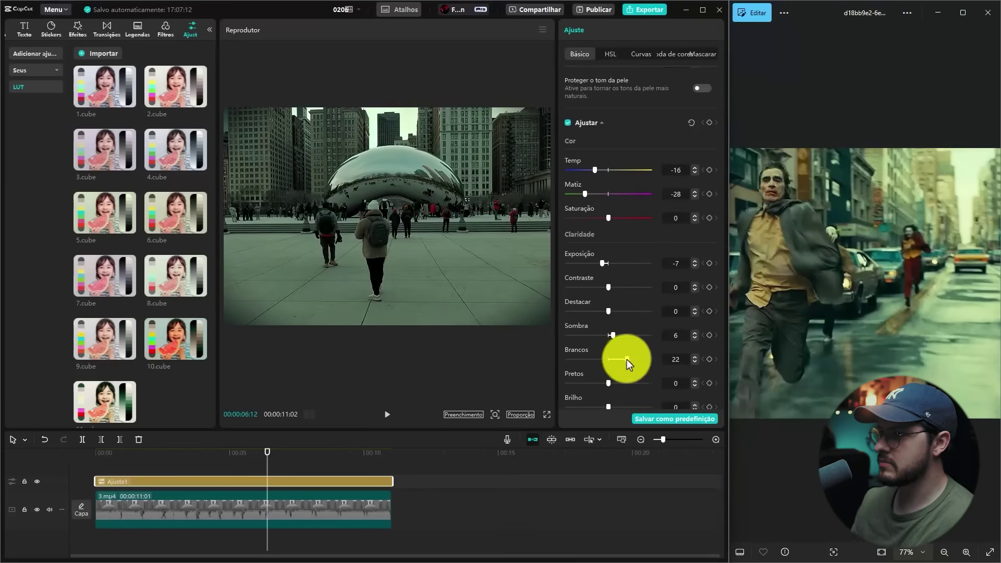
{"action": "scroll", "coordinate": [950, 230], "scroll_direction": "up", "scroll_amount": 2}
{"action": "scroll", "coordinate": [856, 230], "scroll_direction": "up", "scroll_amount": 1}
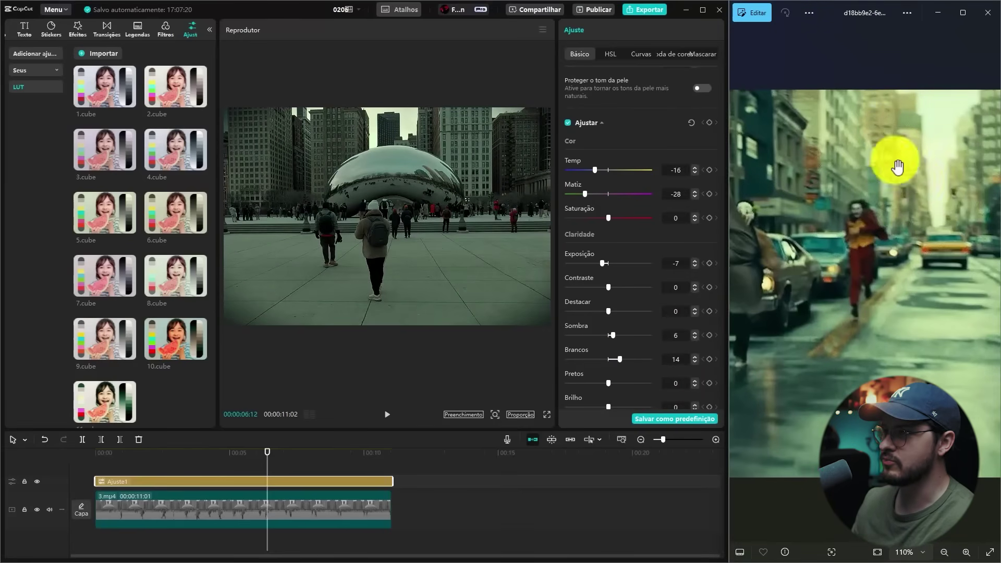
Step: Search the effects for LUMINANCE and add Luminosidade above the Ajuste1 layer, stretched to about the clip's end
{"action": "left_click", "coordinate": [83, 29]}
{"action": "left_click", "coordinate": [116, 54]}
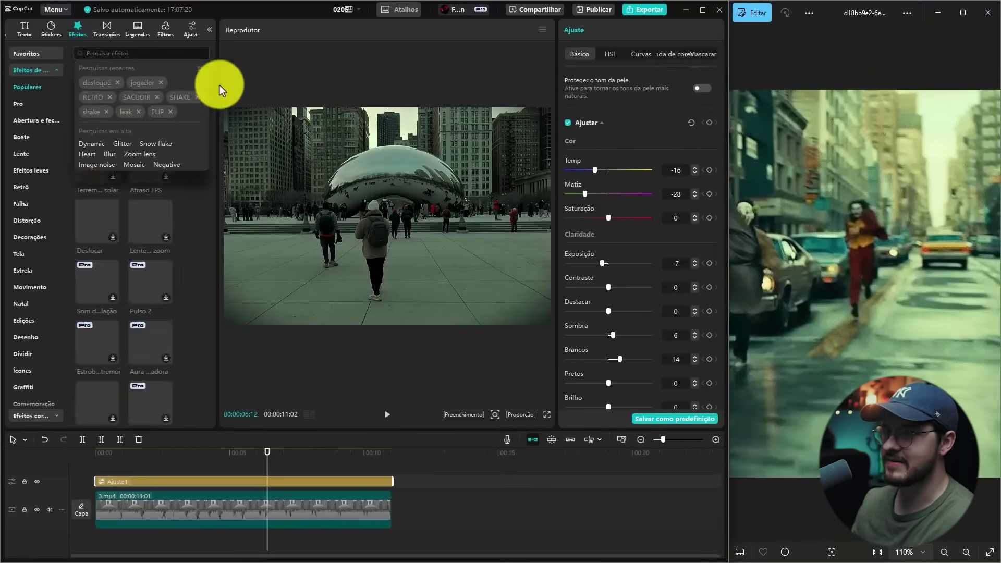
{"action": "type", "text": "LUMIN"}
{"action": "left_click", "coordinate": [116, 82]}
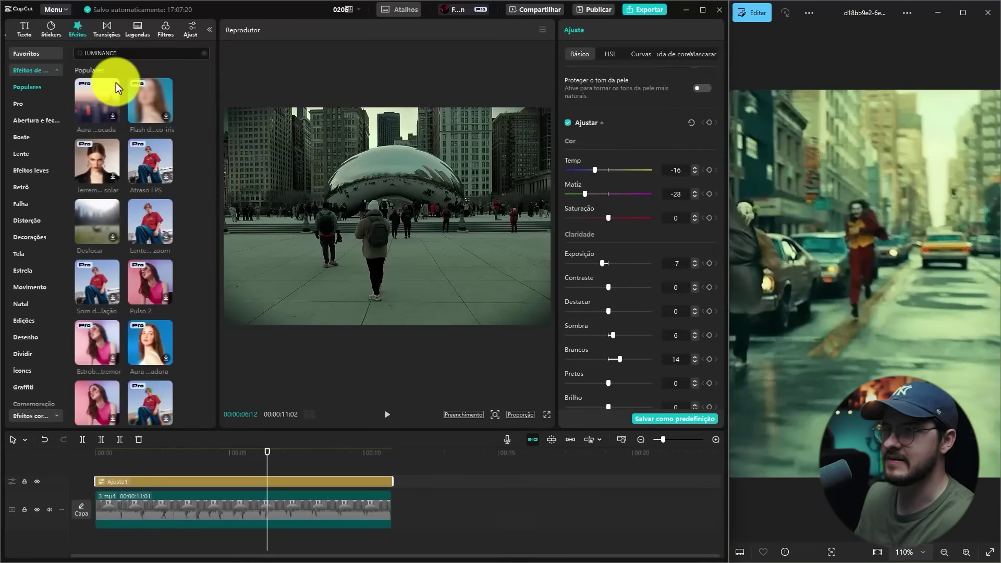
{"action": "left_click_drag", "start_coordinate": [97, 103], "coordinate": [379, 480]}
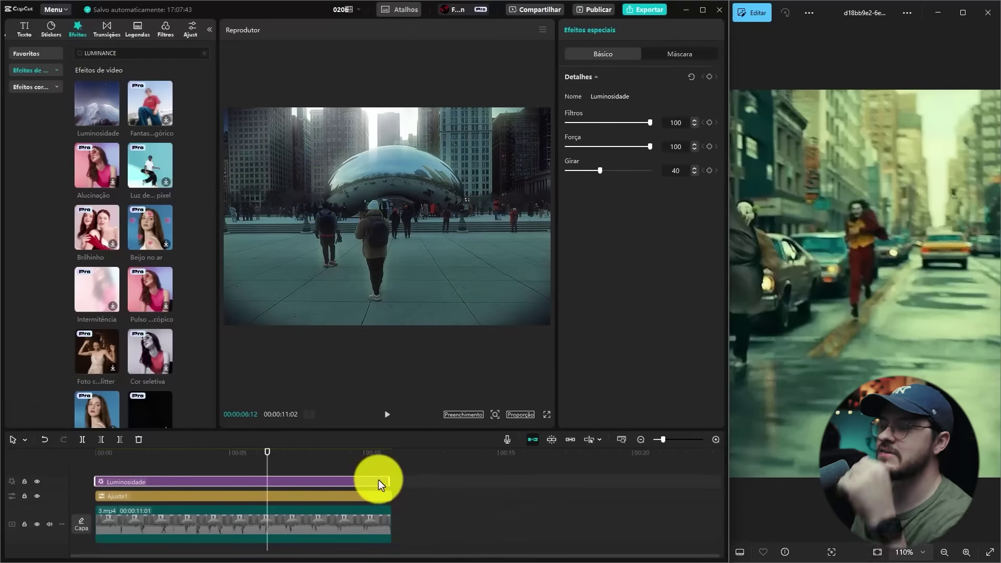
Step: Try the Luminosidade effect with Filtros at 23 on an earlier frame, and undo the change
{"action": "left_click_drag", "start_coordinate": [289, 449], "coordinate": [226, 458]}
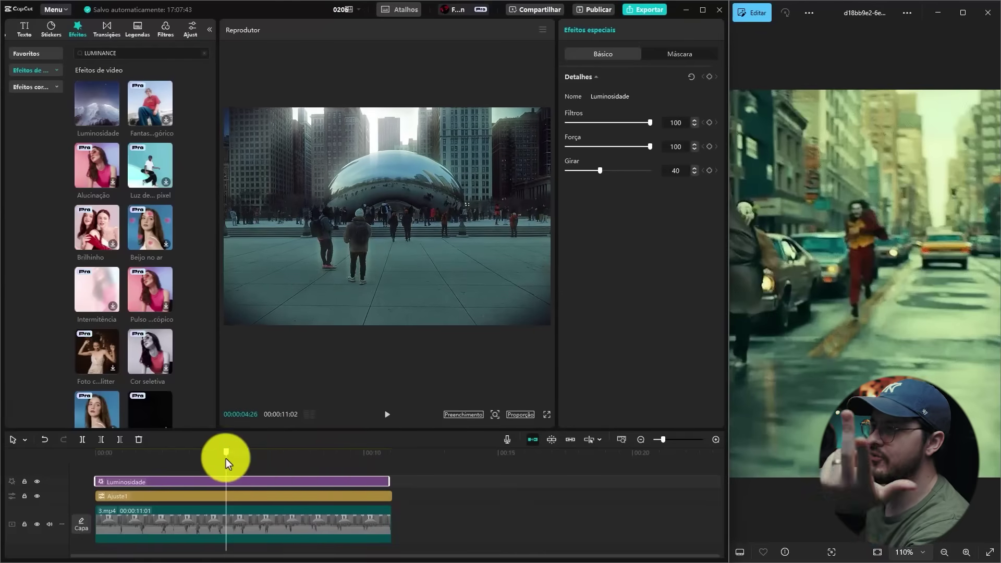
{"action": "left_click_drag", "start_coordinate": [647, 123], "coordinate": [640, 123]}
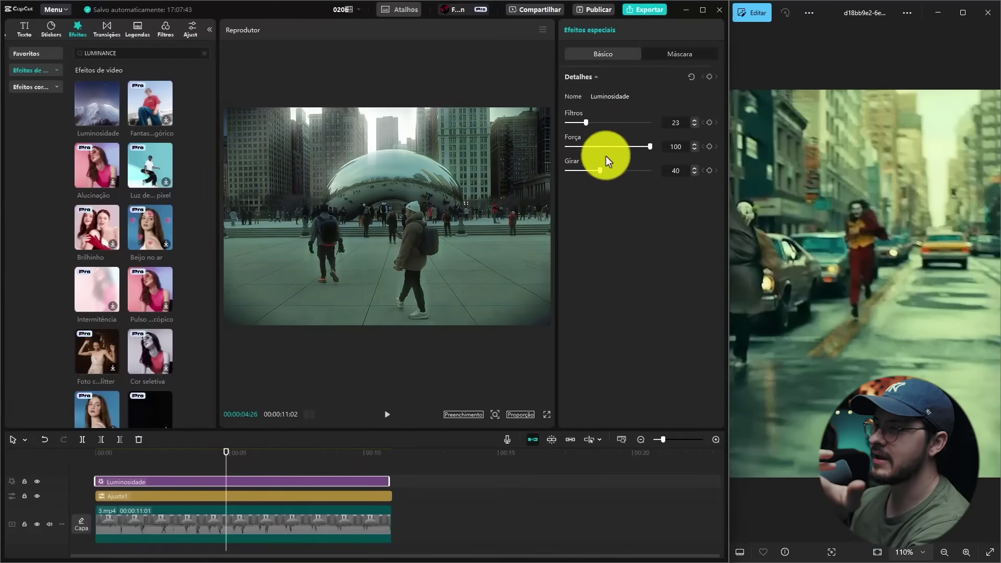
{"action": "key", "text": "ctrl+z"}
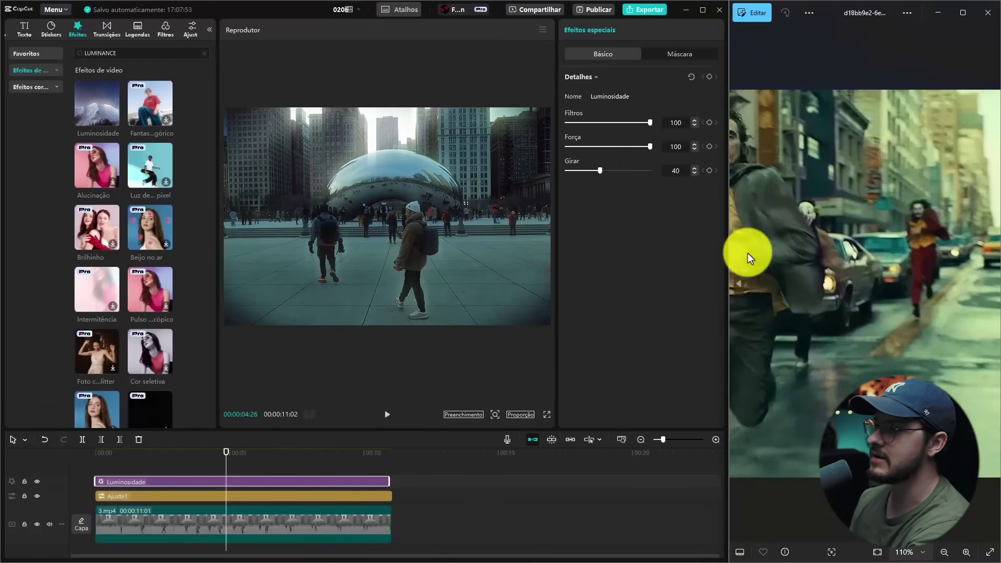
Step: Set the Luminosidade effect's Filtros to 20 and reduce its Força
{"action": "mouse_move", "coordinate": [618, 120]}
{"action": "left_mouse_down"}
{"action": "mouse_move", "coordinate": [590, 123]}
{"action": "mouse_move", "coordinate": [600, 126]}
{"action": "left_mouse_up"}
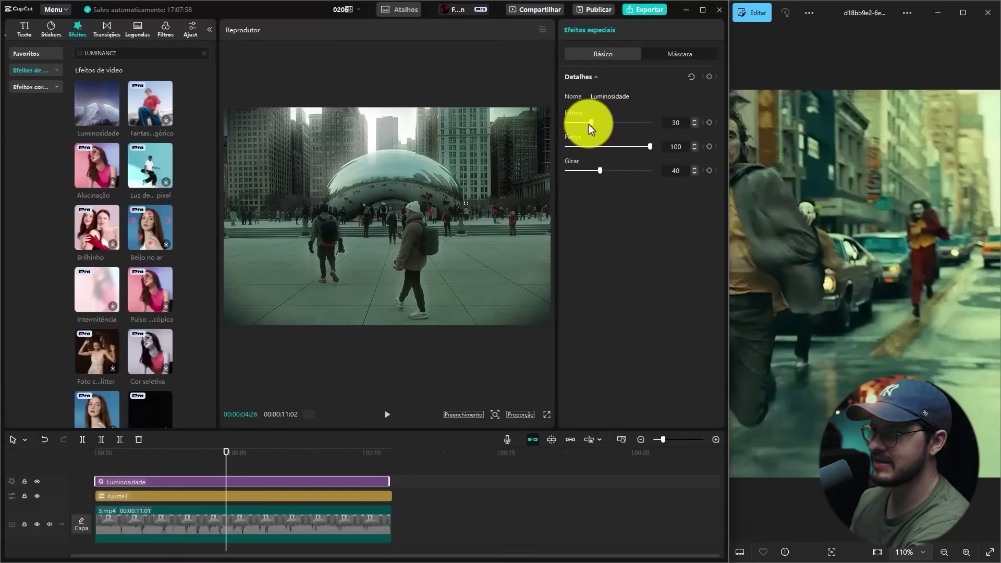
{"action": "left_click_drag", "start_coordinate": [587, 124], "coordinate": [583, 124]}
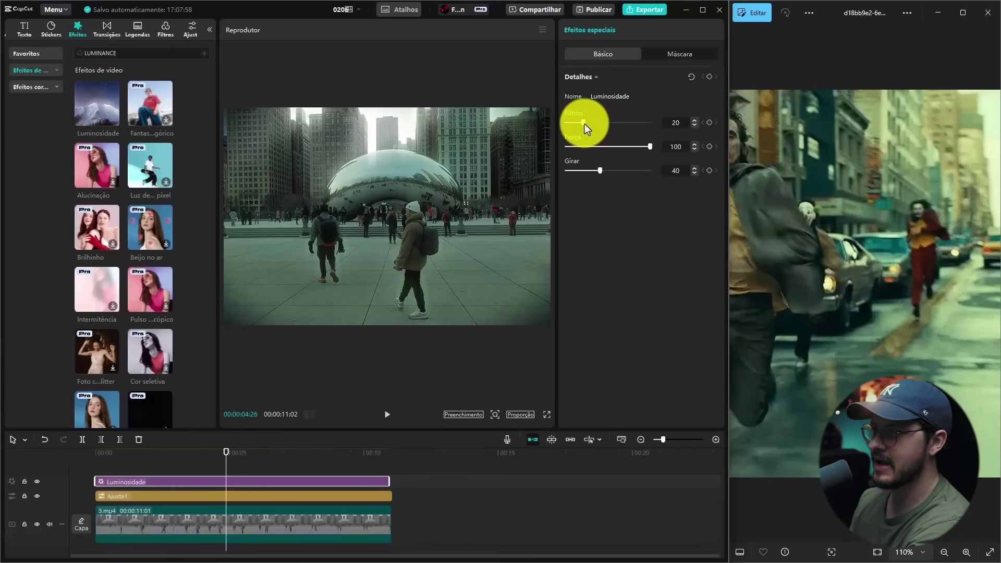
{"action": "left_click_drag", "start_coordinate": [642, 157], "coordinate": [608, 146]}
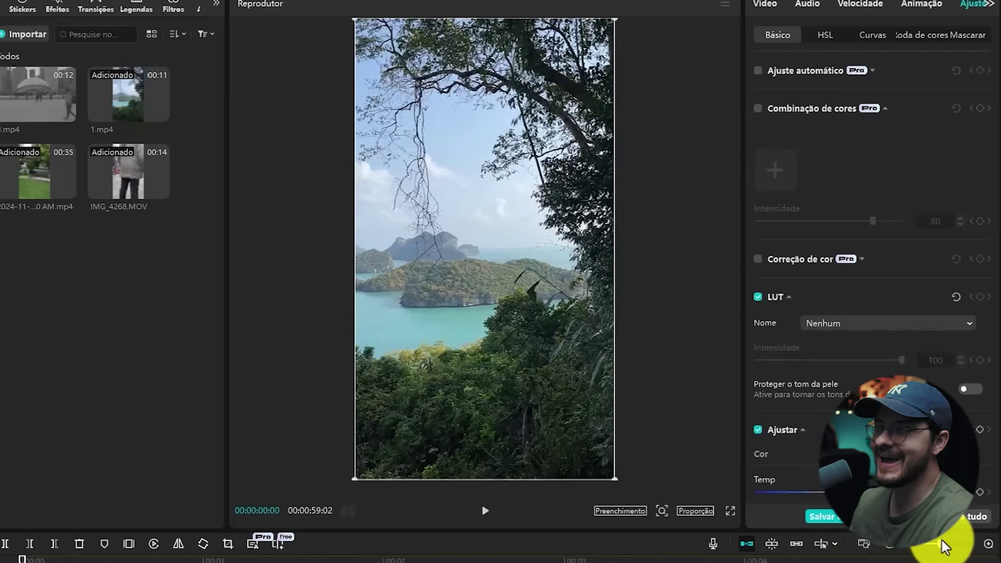
Step: In the vertical landscape project, move the playhead to 00:00:05:09 and show the colour scopes below the preview
{"action": "left_click_drag", "start_coordinate": [57, 553], "coordinate": [659, 558]}
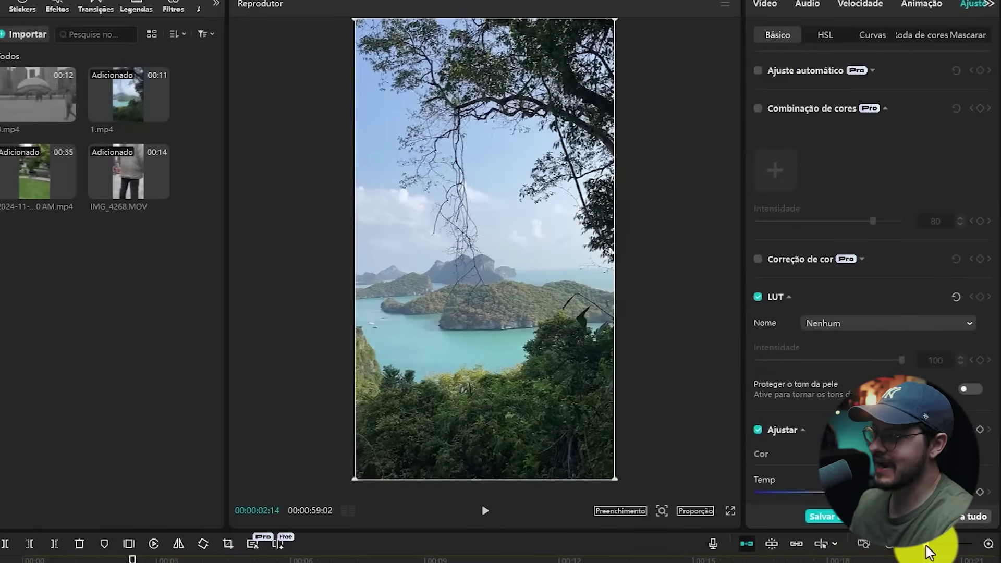
{"action": "left_click_drag", "start_coordinate": [133, 557], "coordinate": [253, 557]}
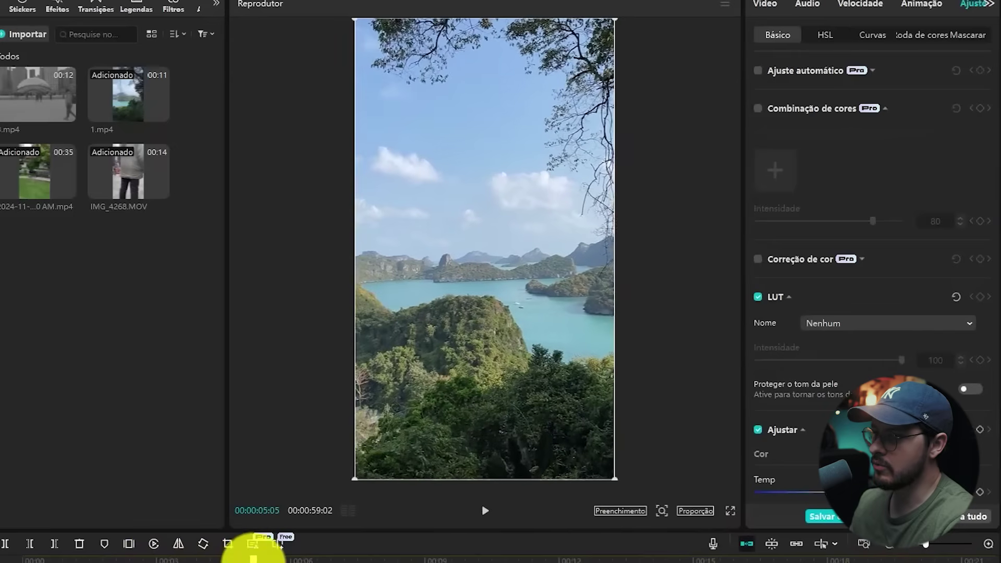
{"action": "mouse_move", "coordinate": [268, 561]}
{"action": "left_mouse_down"}
{"action": "mouse_move", "coordinate": [302, 541]}
{"action": "mouse_move", "coordinate": [324, 554]}
{"action": "mouse_move", "coordinate": [264, 543]}
{"action": "mouse_move", "coordinate": [259, 556]}
{"action": "left_mouse_up"}
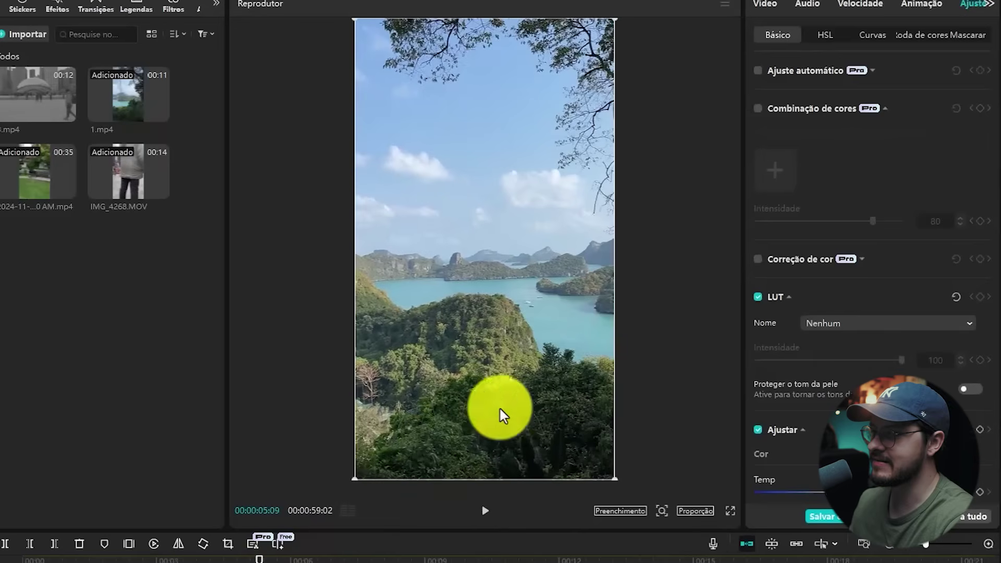
{"action": "left_click", "coordinate": [41, 101]}
{"action": "left_click", "coordinate": [822, 206]}
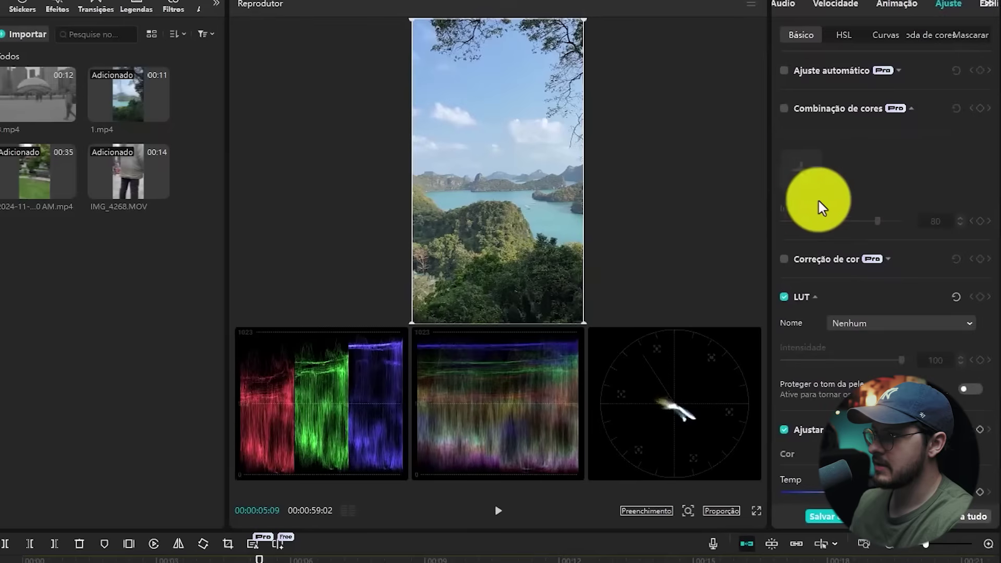
Step: Correct the landscape clip's exposure with Destacar at -37, Brancos at 8 and Brilho at -14
{"action": "scroll", "coordinate": [842, 261], "scroll_direction": "down", "scroll_amount": 10}
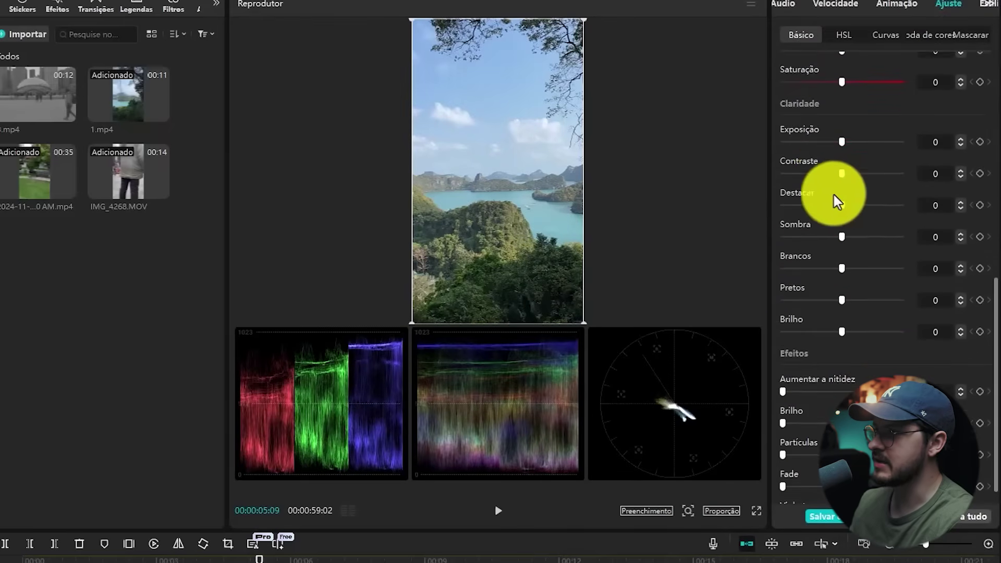
{"action": "scroll", "coordinate": [831, 201], "scroll_direction": "up", "scroll_amount": 1}
{"action": "scroll", "coordinate": [845, 346], "scroll_direction": "up", "scroll_amount": 1}
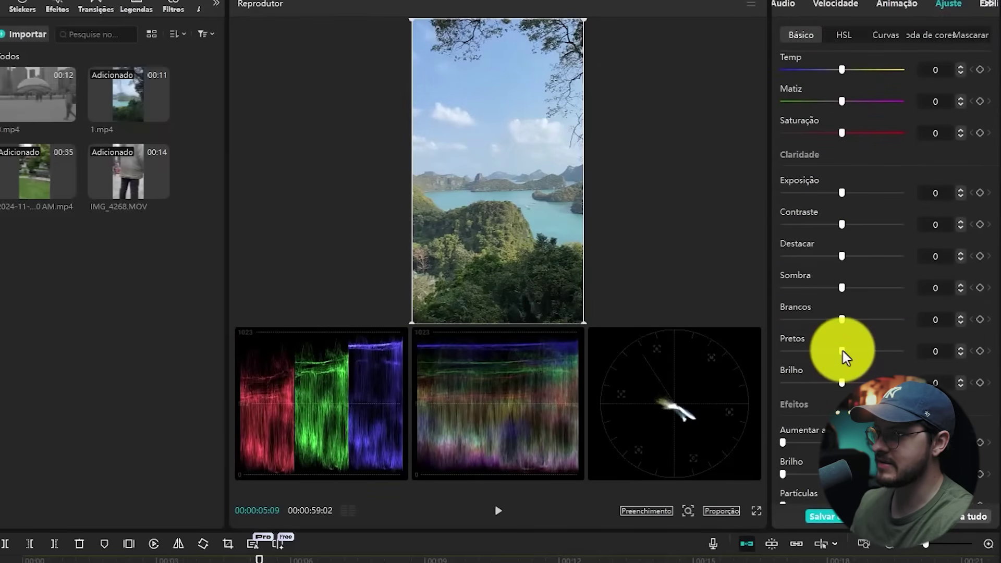
{"action": "left_click_drag", "start_coordinate": [842, 256], "coordinate": [800, 261]}
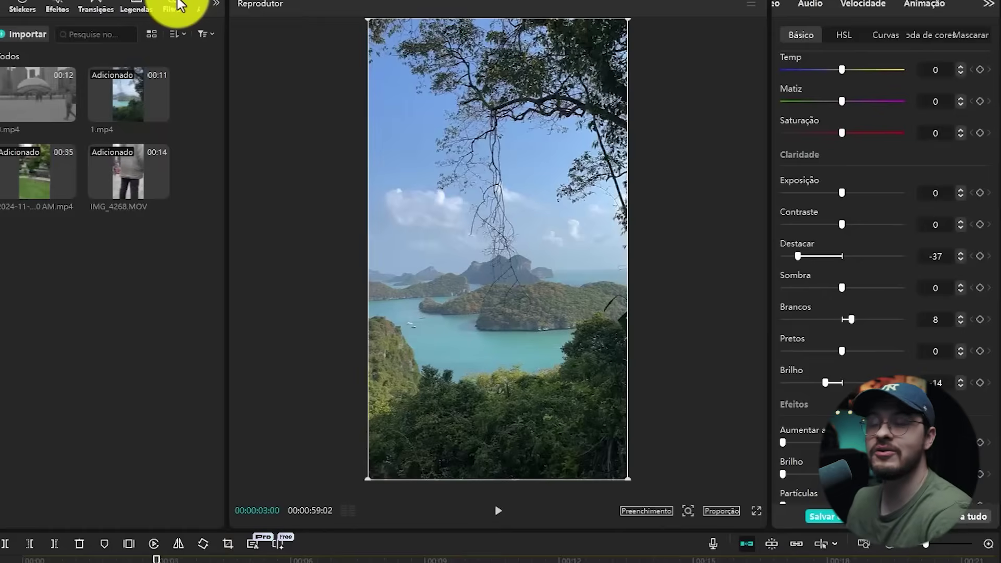
Step: Add the Oppenheimer filter over the landscape clip and set its Intensidade to 38
{"action": "left_click", "coordinate": [176, 6]}
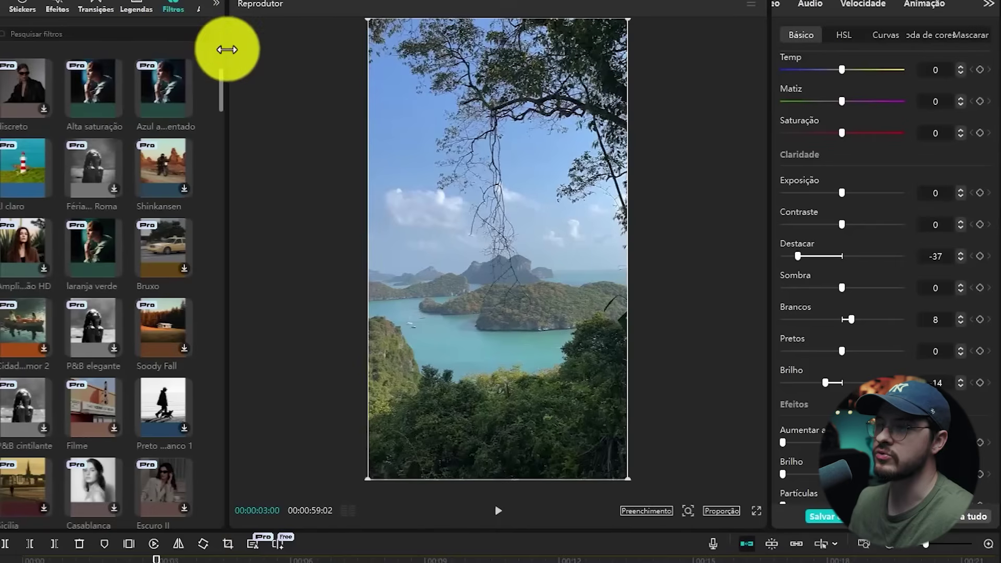
{"action": "left_click_drag", "start_coordinate": [226, 45], "coordinate": [285, 41]}
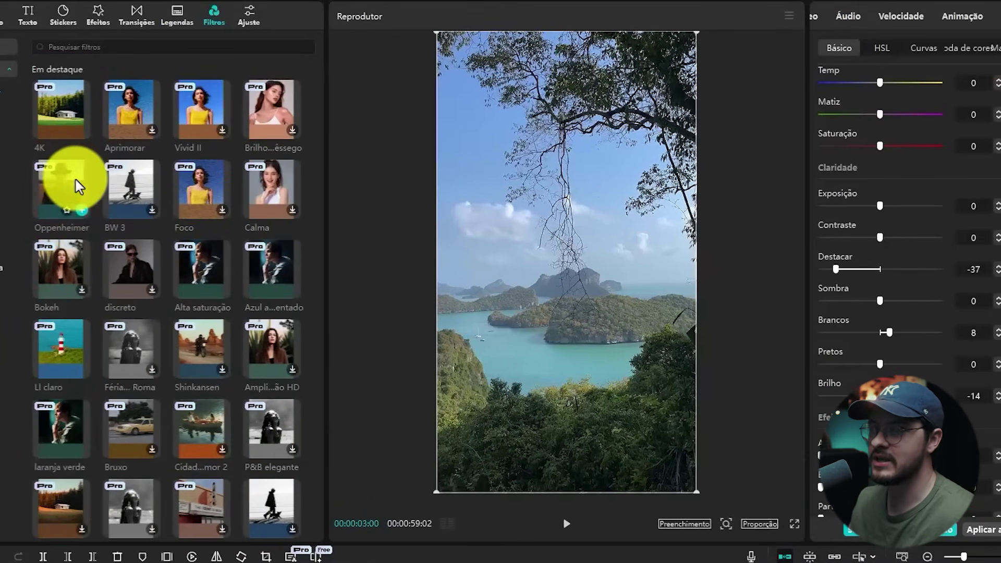
{"action": "left_click_drag", "start_coordinate": [70, 187], "coordinate": [250, 562]}
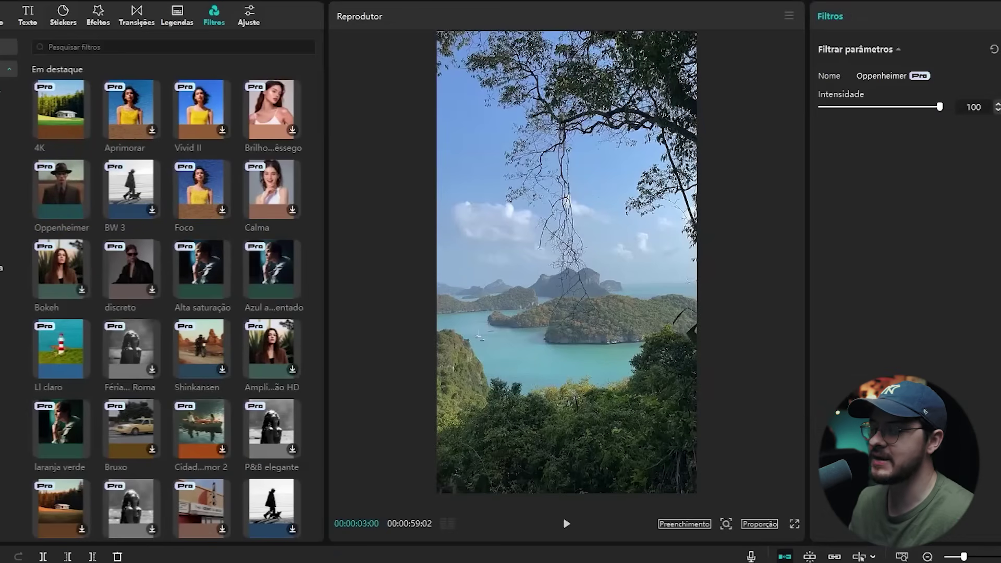
{"action": "mouse_move", "coordinate": [261, 560]}
{"action": "left_mouse_down"}
{"action": "mouse_move", "coordinate": [217, 560]}
{"action": "mouse_move", "coordinate": [449, 561]}
{"action": "mouse_move", "coordinate": [204, 561]}
{"action": "left_mouse_up"}
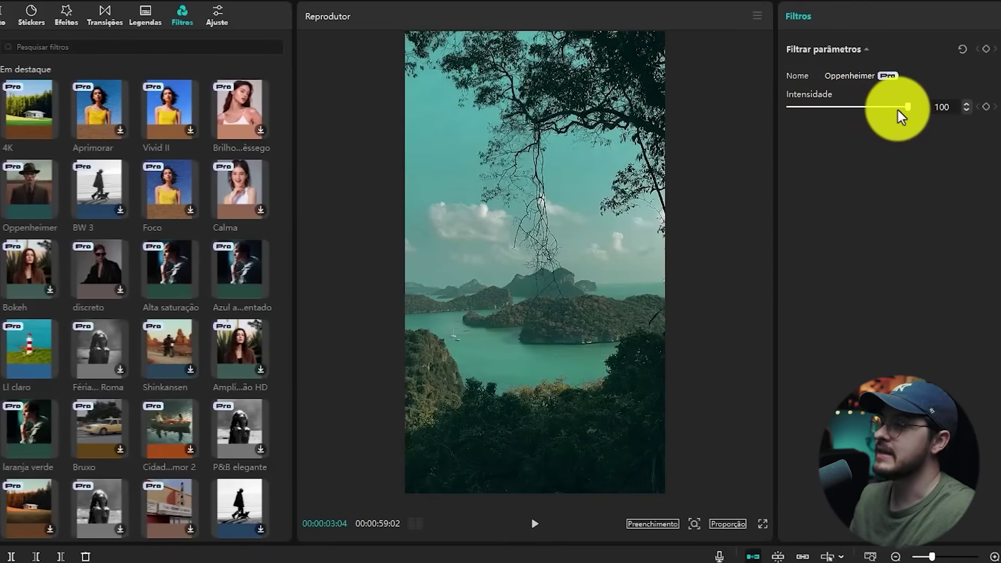
{"action": "left_click_drag", "start_coordinate": [899, 112], "coordinate": [838, 114]}
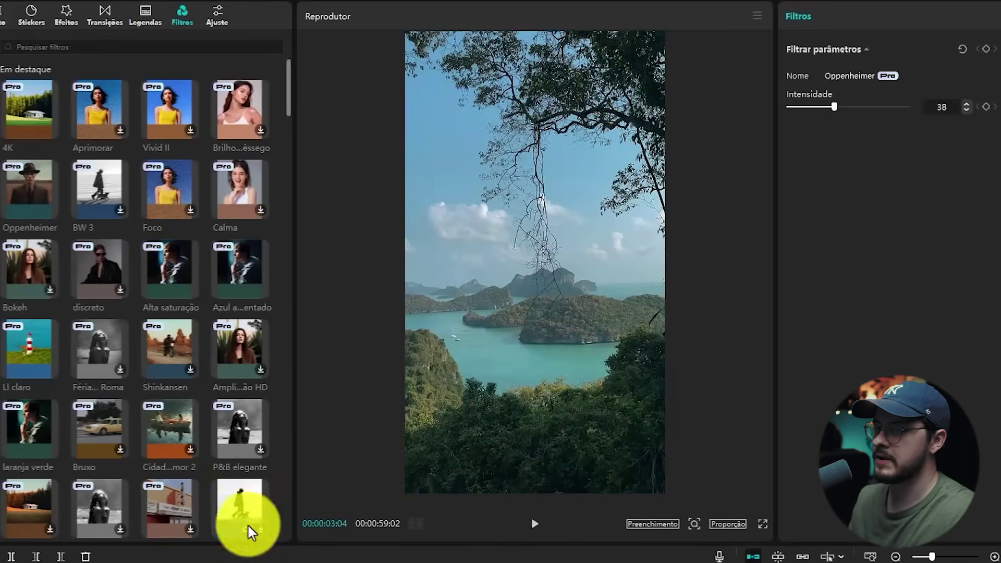
{"action": "left_click_drag", "start_coordinate": [190, 552], "coordinate": [234, 555]}
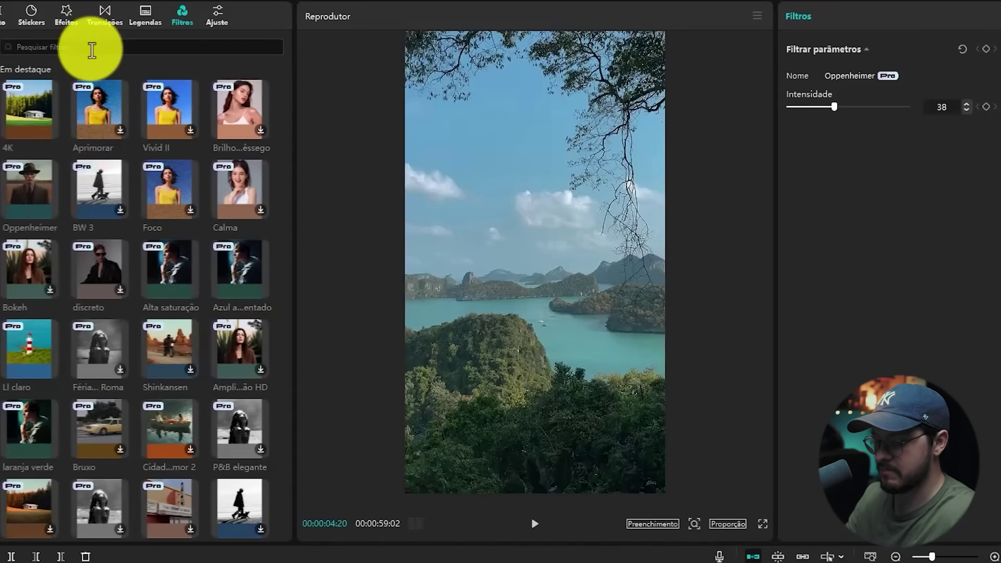
Step: Search the filters for HUMBKE and apply the humilde filter to the landscape clip
{"action": "type", "text": "UMBKE"}
{"action": "key", "text": "Return"}
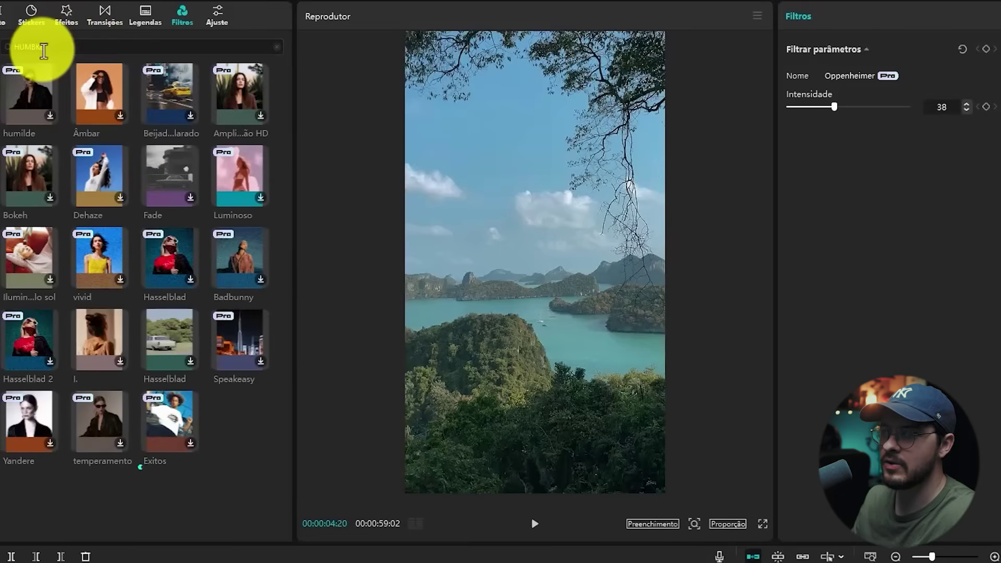
{"action": "left_click", "coordinate": [41, 95]}
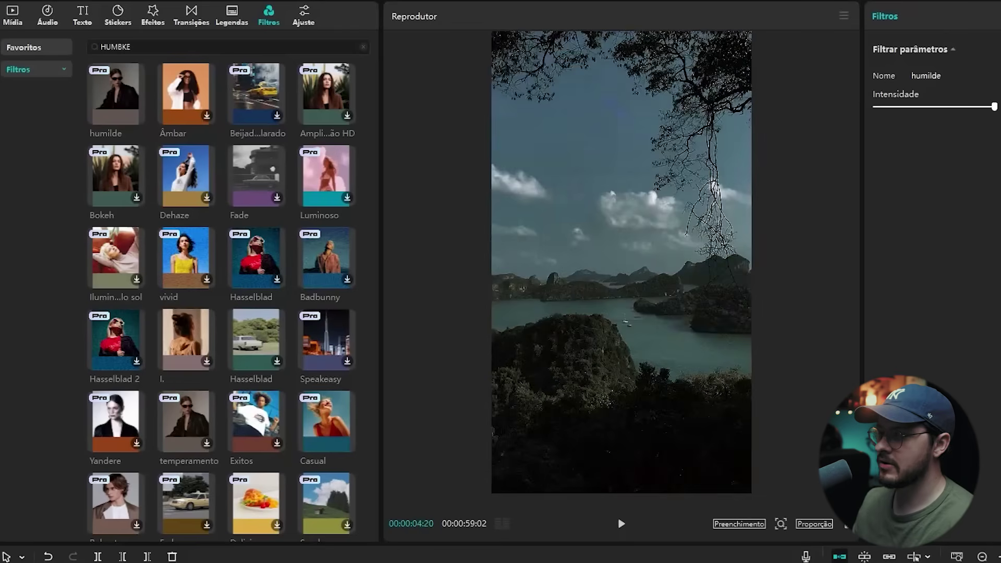
Step: Lower the Intensidade of the humilde filter to about half
{"action": "left_click_drag", "start_coordinate": [305, 558], "coordinate": [226, 558]}
{"action": "left_click_drag", "start_coordinate": [994, 107], "coordinate": [937, 106]}
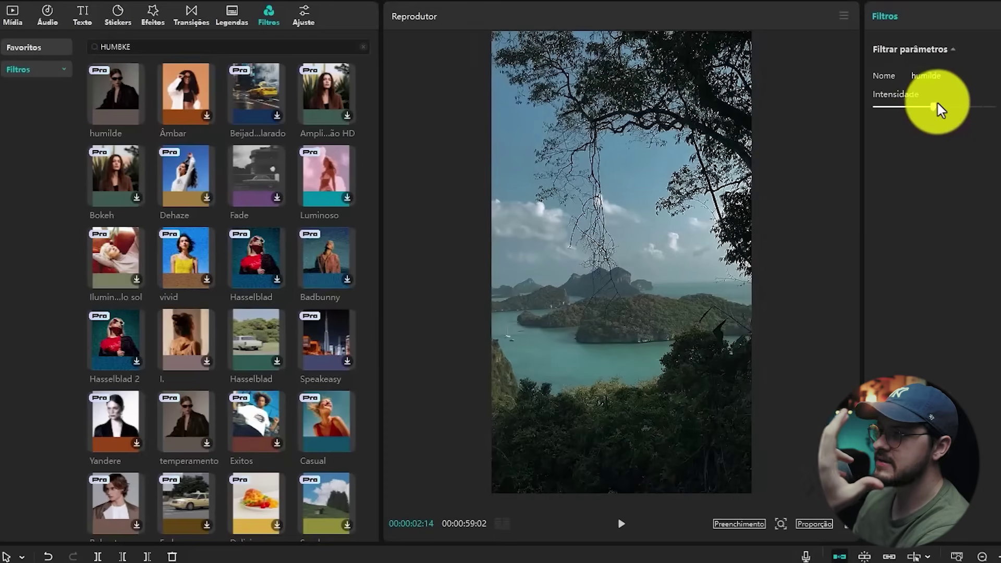
Step: In the landscape clip's HSL adjustments, set the cyan Matiz to -32
{"action": "left_click", "coordinate": [253, 561]}
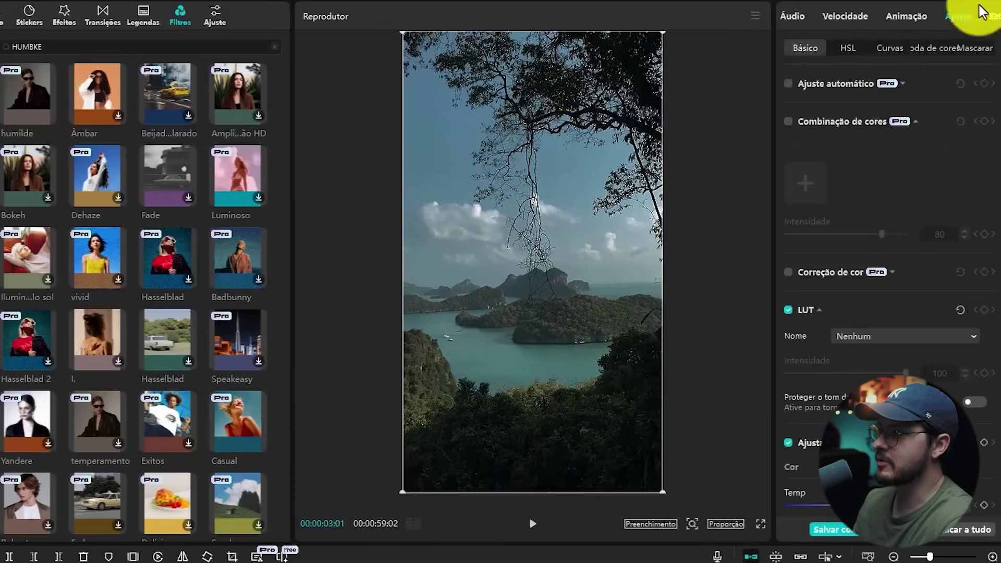
{"action": "left_click_drag", "start_coordinate": [772, 78], "coordinate": [699, 91]}
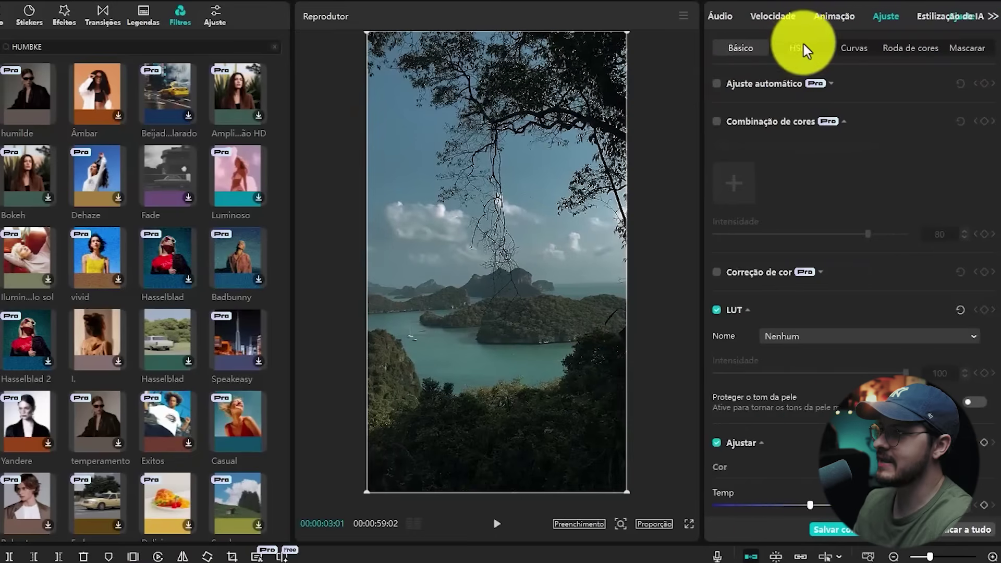
{"action": "left_click", "coordinate": [799, 46]}
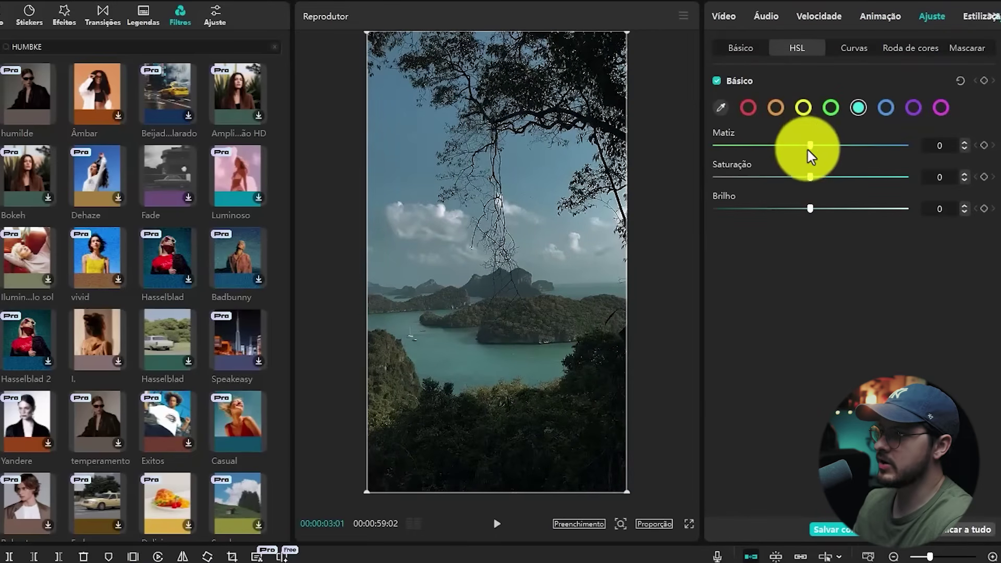
{"action": "mouse_move", "coordinate": [811, 150]}
{"action": "left_mouse_down"}
{"action": "mouse_move", "coordinate": [749, 150]}
{"action": "mouse_move", "coordinate": [822, 150]}
{"action": "left_mouse_up"}
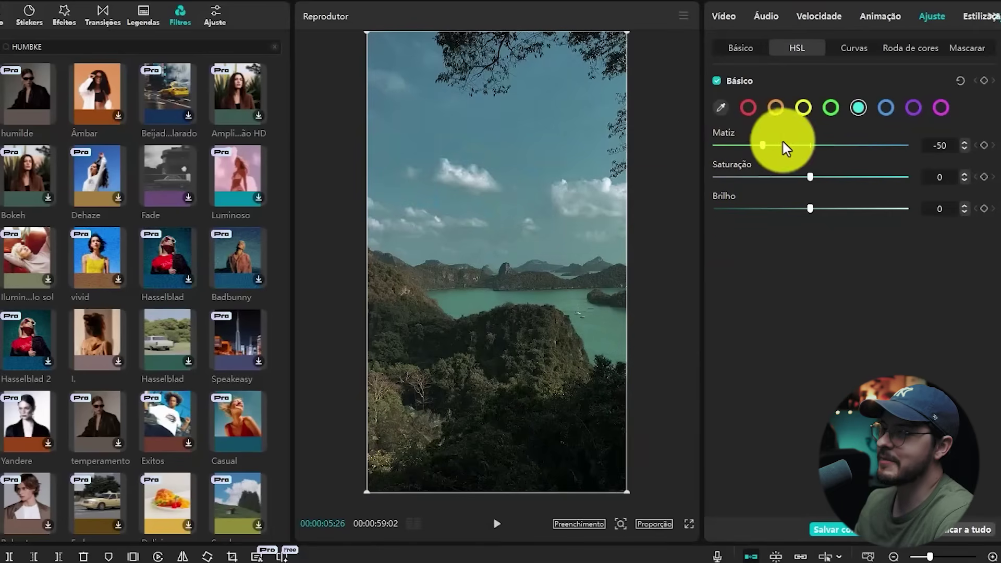
{"action": "left_click_drag", "start_coordinate": [786, 149], "coordinate": [781, 145]}
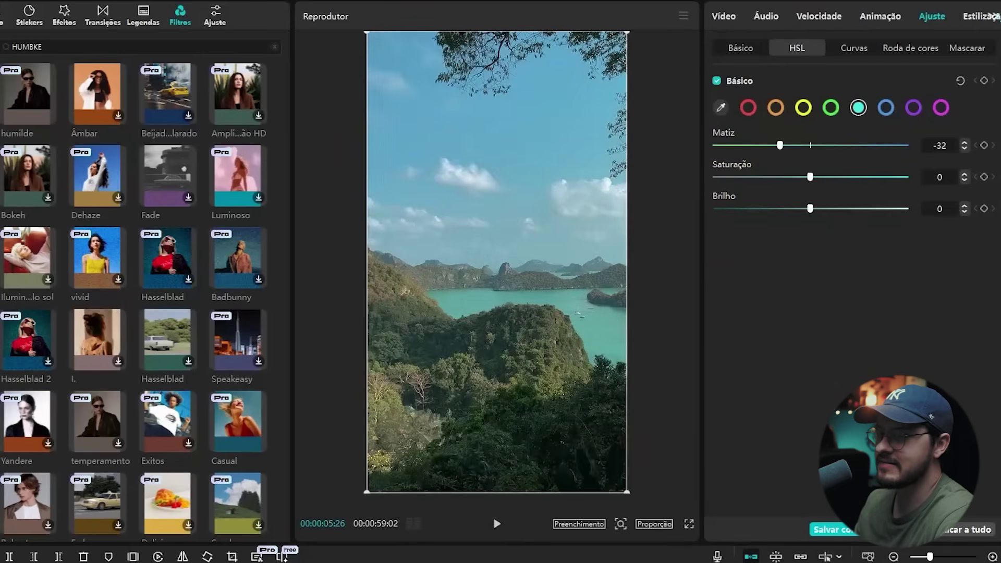
Step: Raise the cyan Saturação to about halfway up its positive range and increase the cyan Brilho by about half that amount
{"action": "left_click_drag", "start_coordinate": [785, 144], "coordinate": [866, 184]}
{"action": "left_click", "coordinate": [323, 559]}
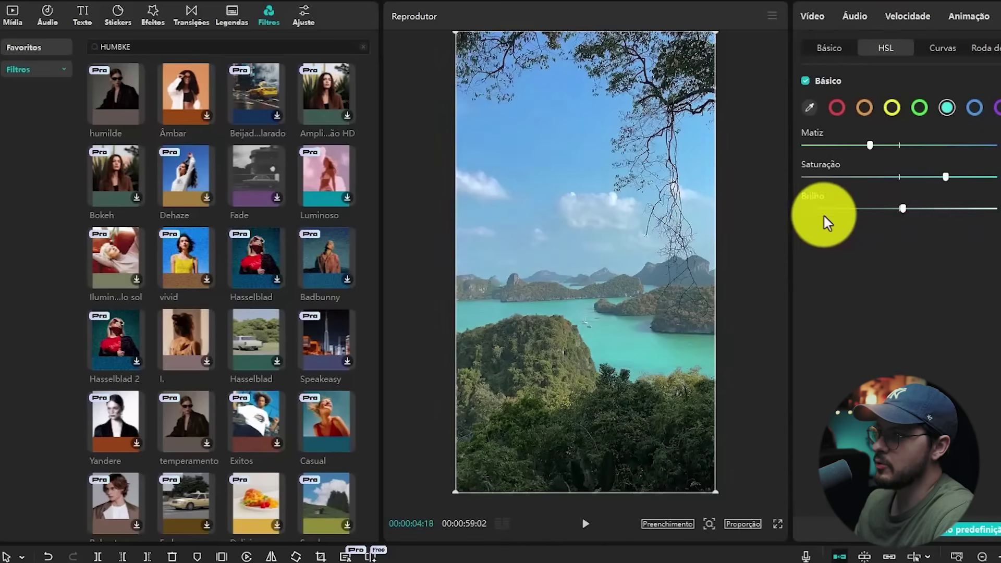
{"action": "left_click_drag", "start_coordinate": [809, 208], "coordinate": [831, 221]}
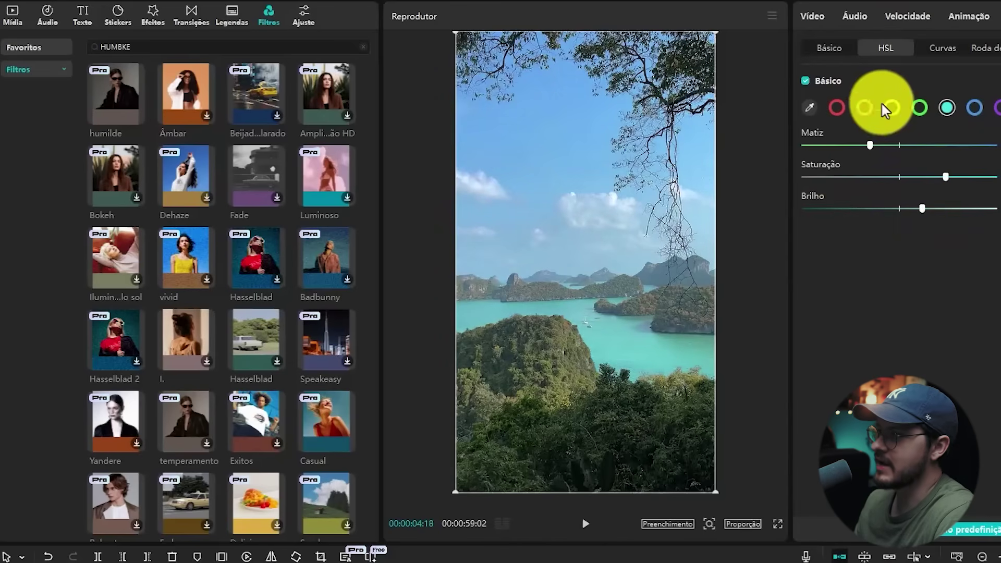
Step: Try shifting the green and yellow Matiz towards warmer tones and varying the green Saturação
{"action": "left_click", "coordinate": [920, 107]}
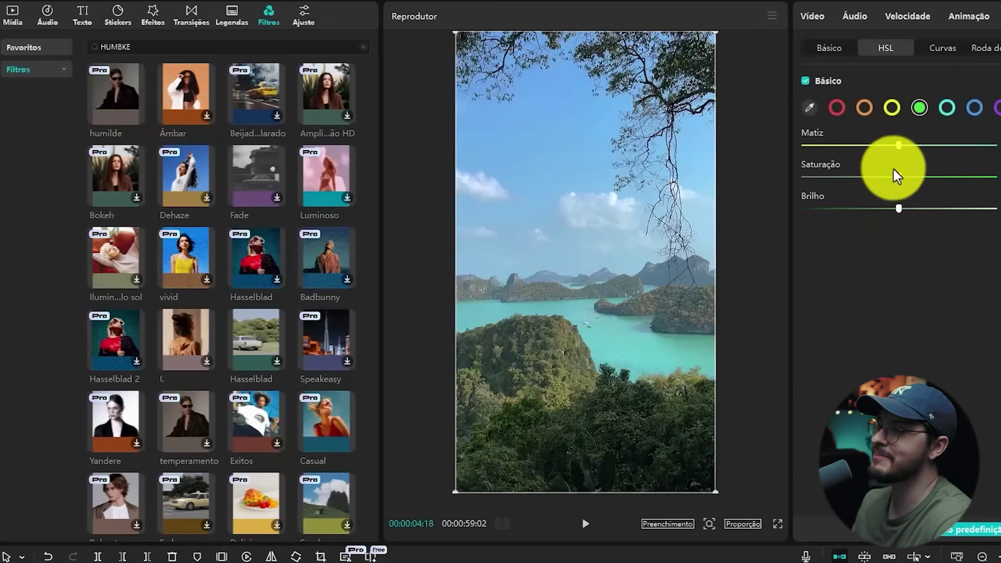
{"action": "left_click", "coordinate": [848, 149]}
{"action": "left_click", "coordinate": [888, 113]}
{"action": "left_click_drag", "start_coordinate": [881, 149], "coordinate": [877, 147]}
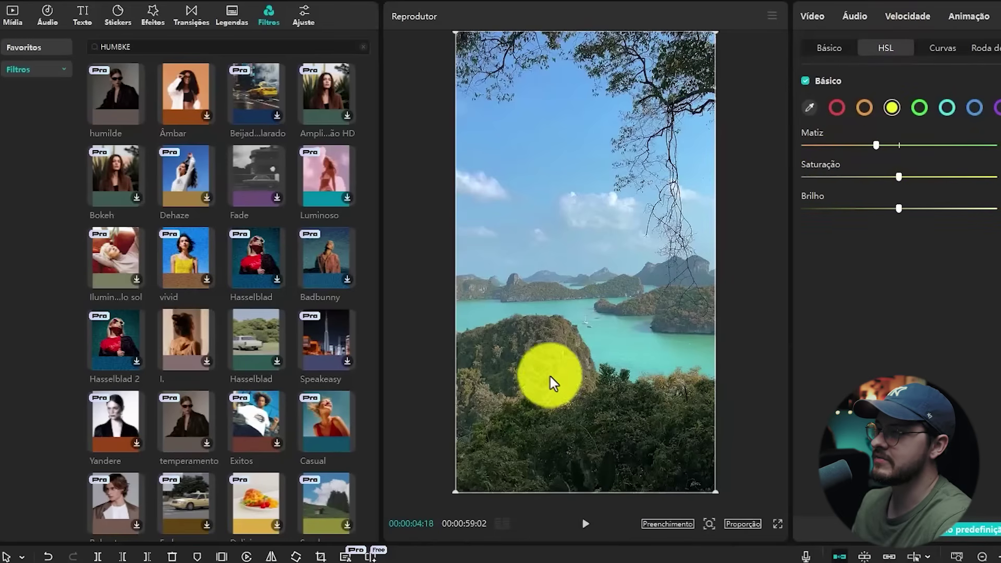
{"action": "left_click", "coordinate": [829, 146]}
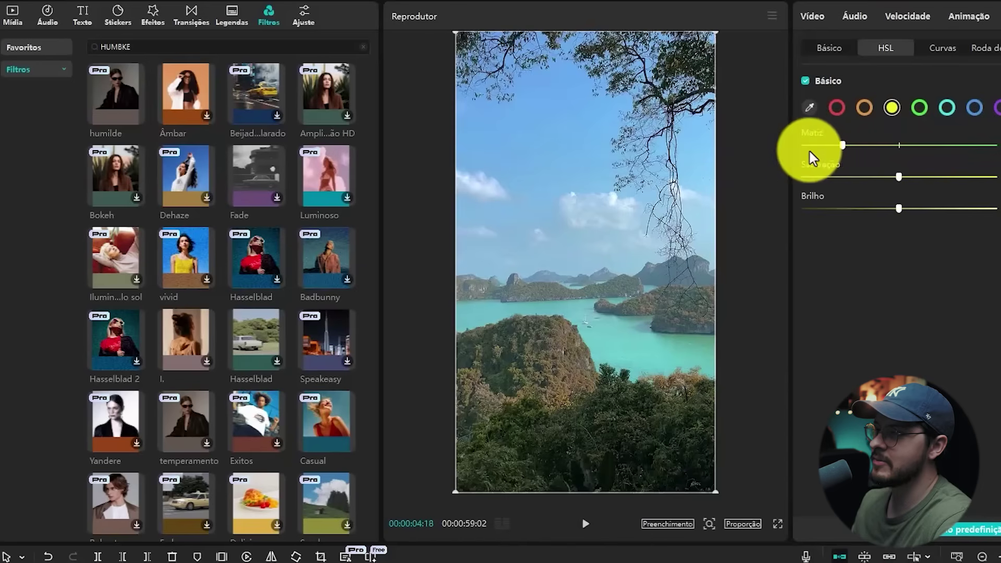
{"action": "left_click", "coordinate": [920, 110]}
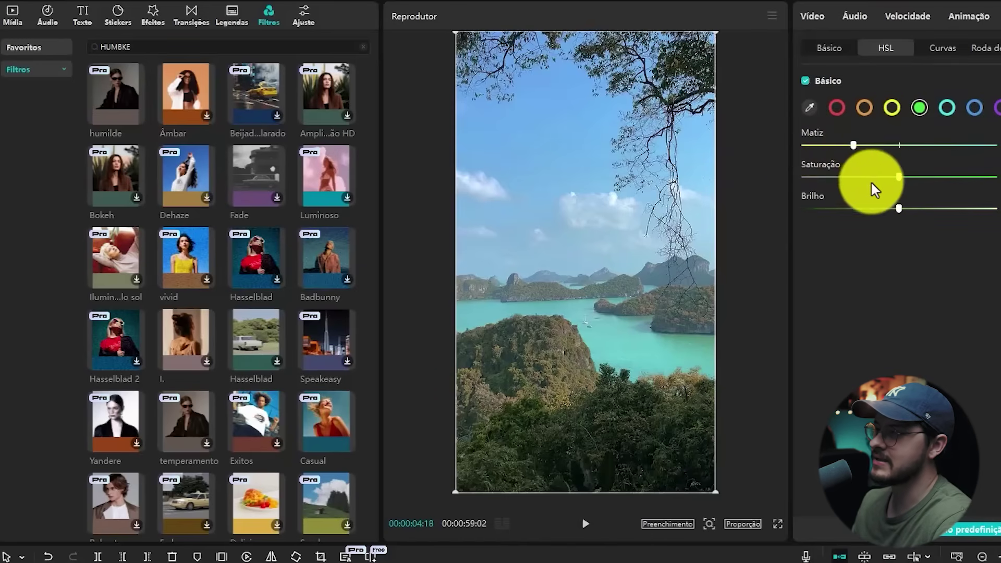
{"action": "left_click_drag", "start_coordinate": [845, 182], "coordinate": [900, 177]}
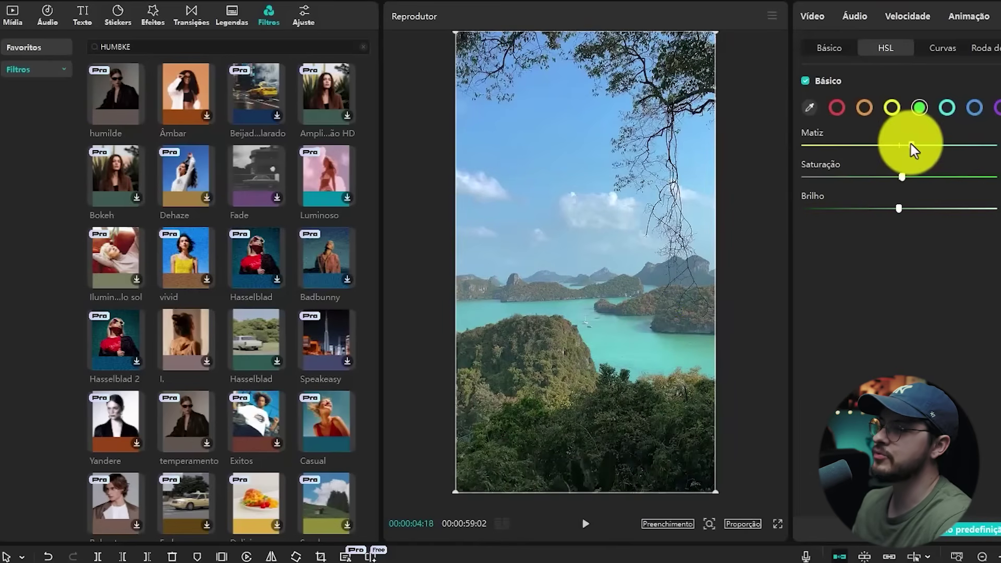
Step: Set the yellow range's Saturação to 100 and Matiz to 50 to make the vegetation greener
{"action": "left_click", "coordinate": [893, 108]}
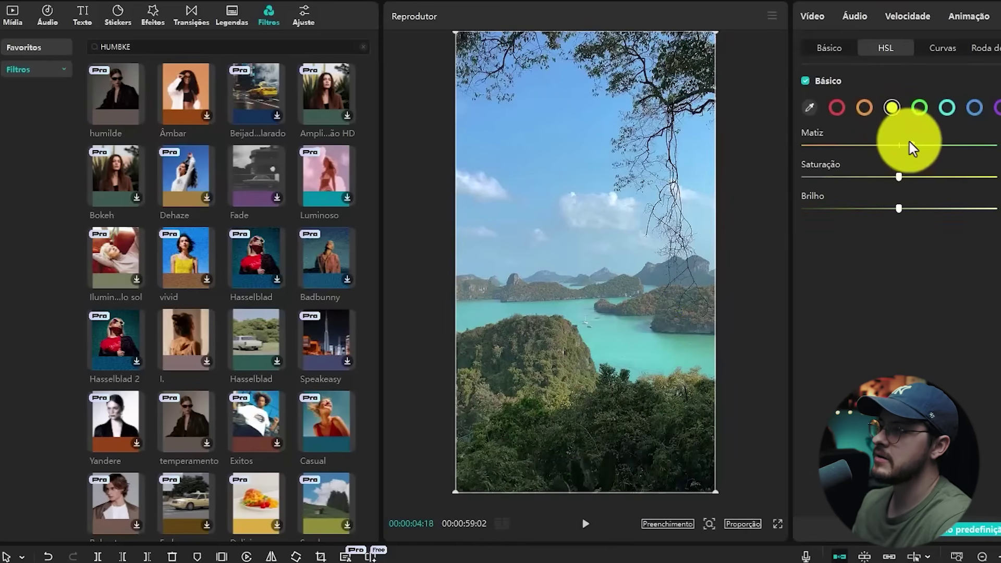
{"action": "left_click_drag", "start_coordinate": [901, 177], "coordinate": [985, 176]}
{"action": "left_click_drag", "start_coordinate": [931, 145], "coordinate": [946, 145]}
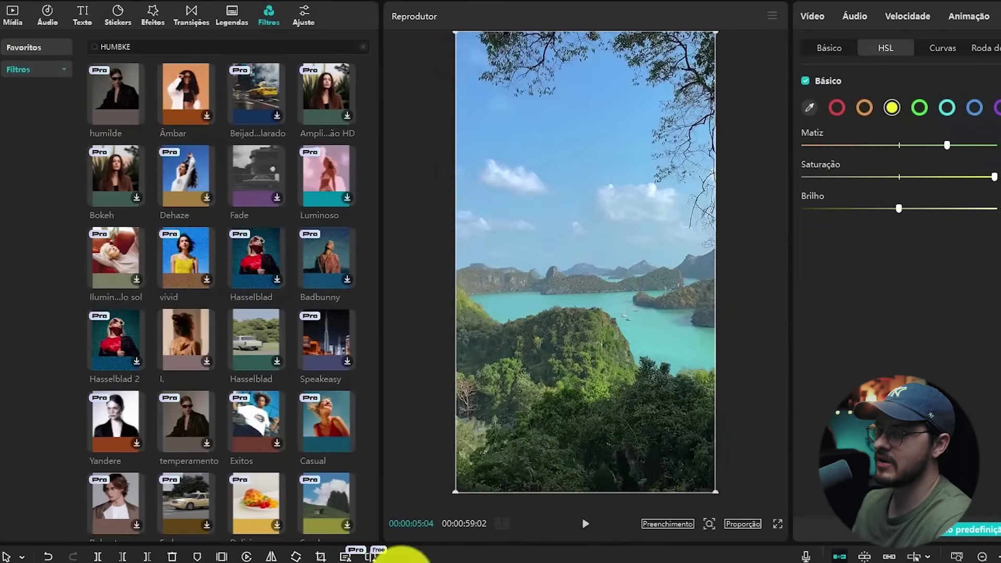
Step: Move the playhead to 00:00:03:03 and compare the clip with the HSL correction off and on
{"action": "left_click_drag", "start_coordinate": [571, 561], "coordinate": [224, 556]}
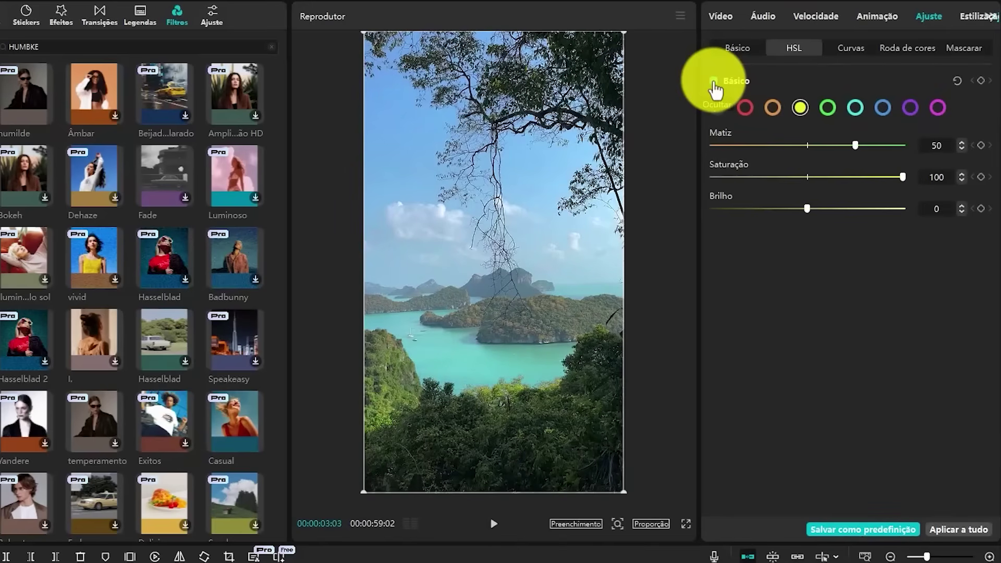
{"action": "left_click", "coordinate": [714, 83]}
{"action": "left_click", "coordinate": [715, 83]}
Step: Compare the landscape clip with its basic Ajustar corrections switched off and on, leaving them enabled
{"action": "left_click", "coordinate": [727, 46]}
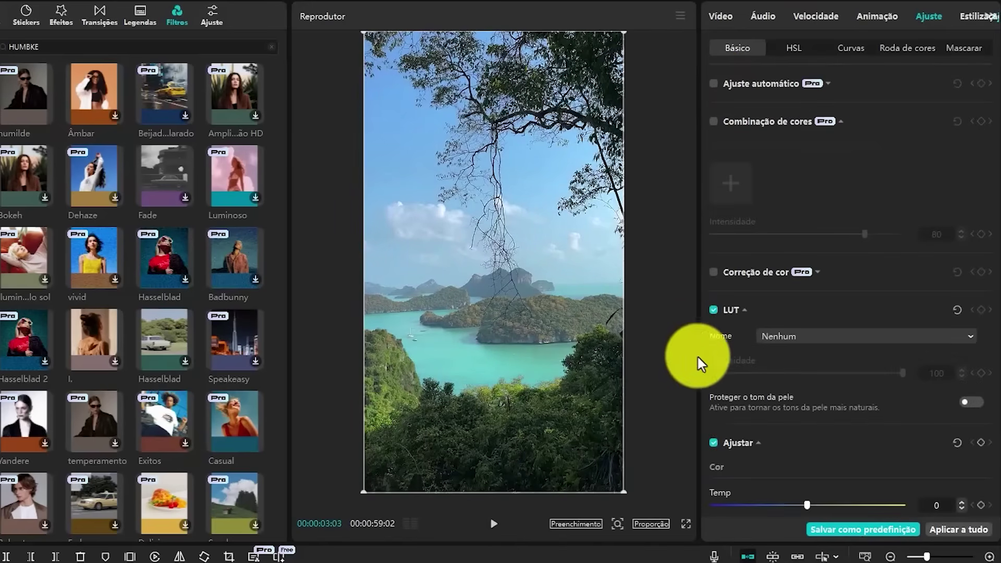
{"action": "left_click", "coordinate": [714, 443]}
{"action": "left_click", "coordinate": [714, 443]}
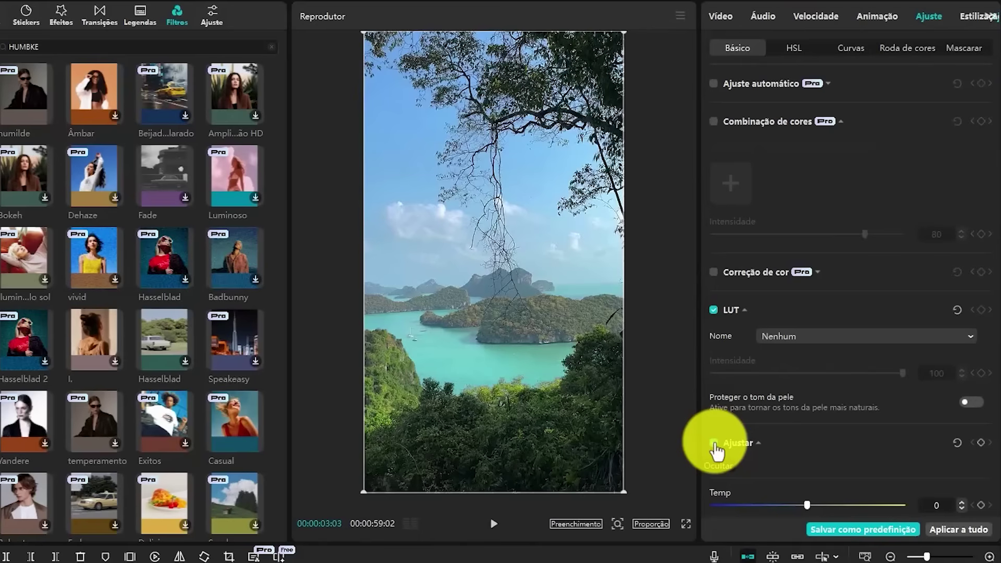
{"action": "left_click", "coordinate": [714, 443]}
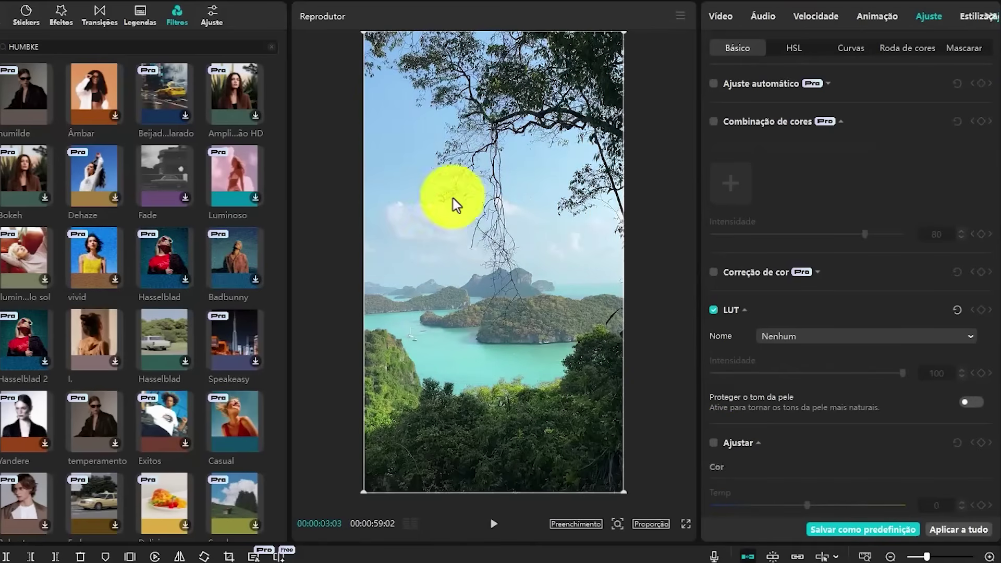
{"action": "left_click", "coordinate": [713, 444]}
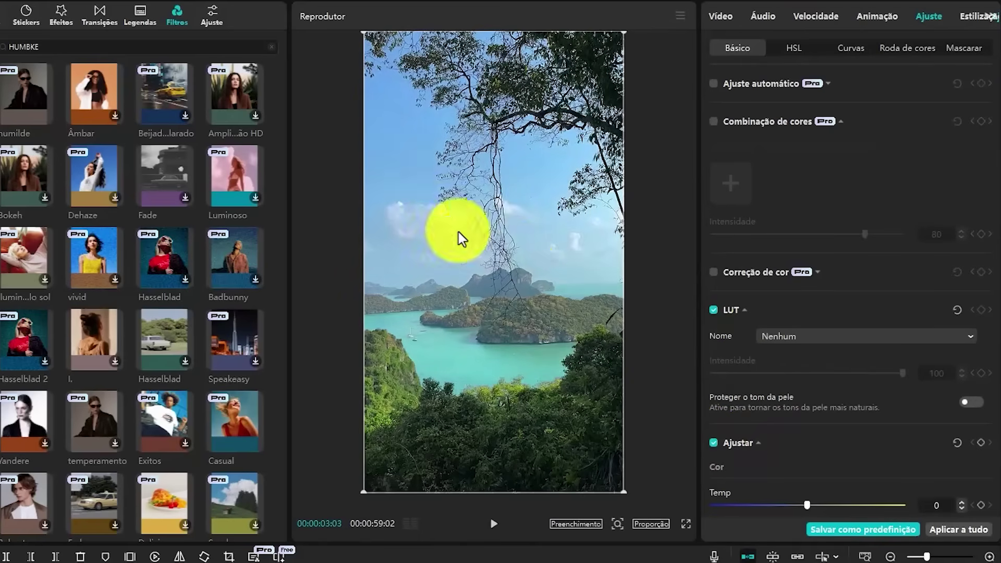